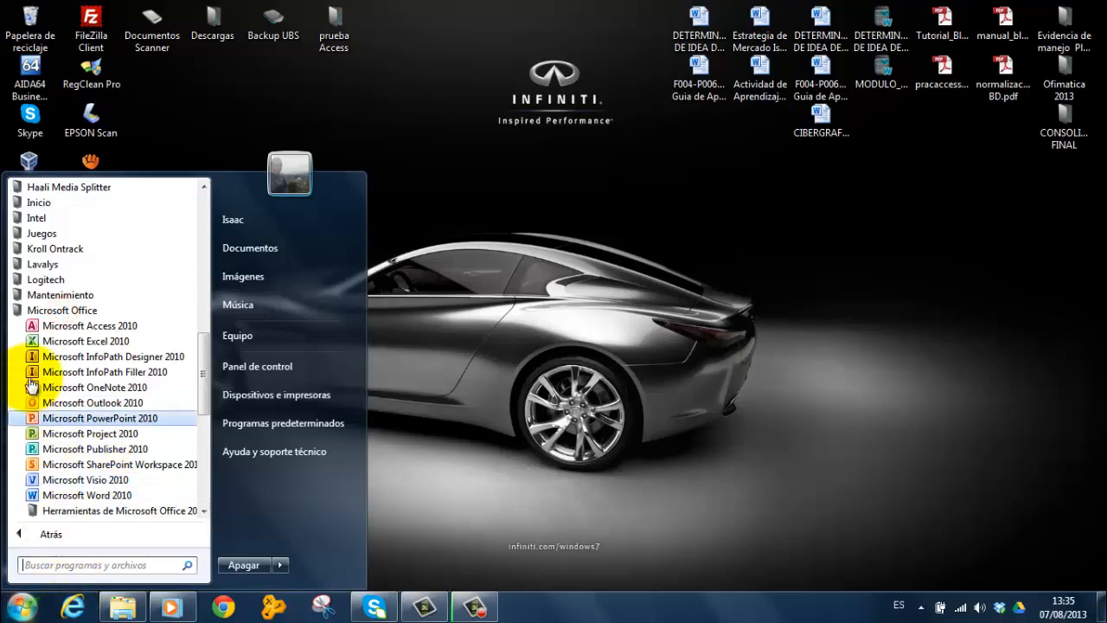
Open Microsoft Access 2010 and create a blank database named curso01 in the Access 2007 (*.accdb) format
{"action": "left_click", "coordinate": [63, 325]}
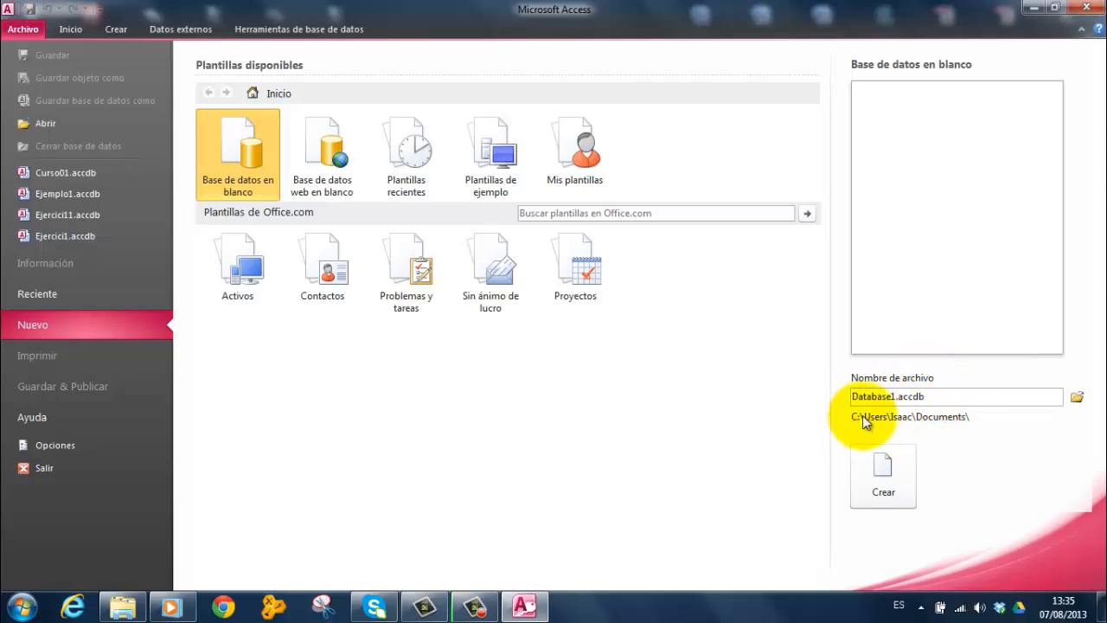
{"action": "left_click", "coordinate": [1077, 400]}
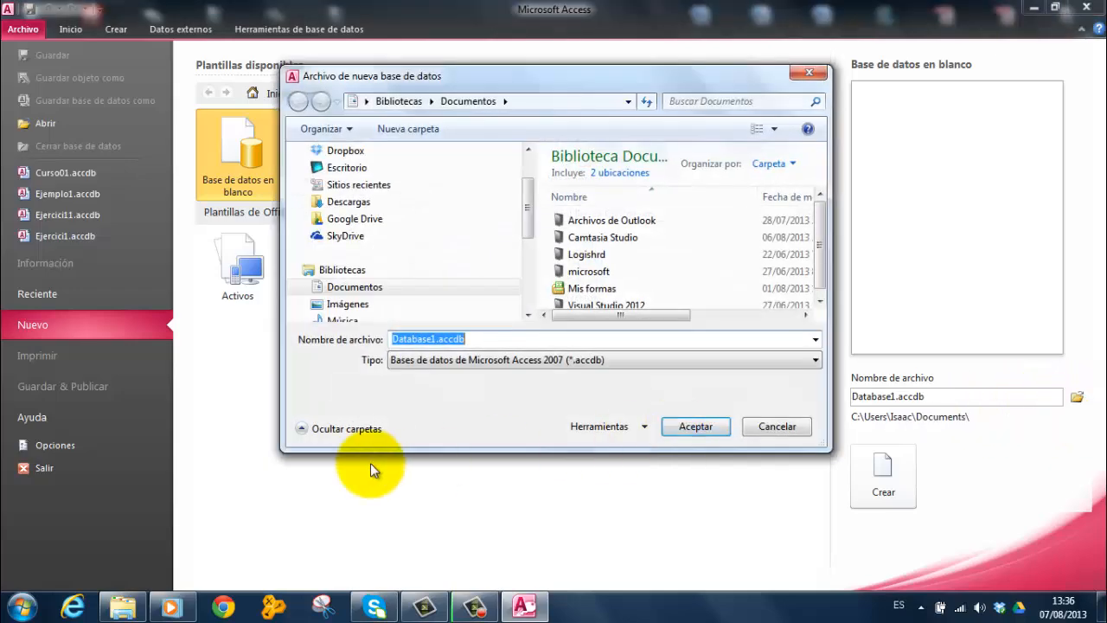
{"action": "double_click", "coordinate": [428, 339]}
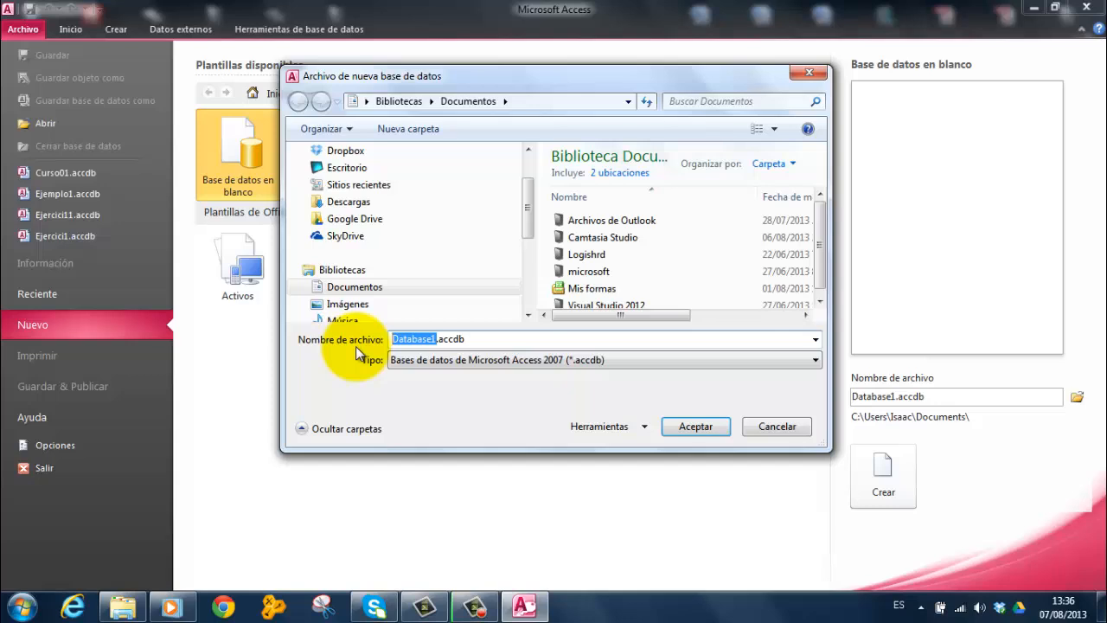
{"action": "type", "text": "curso01"}
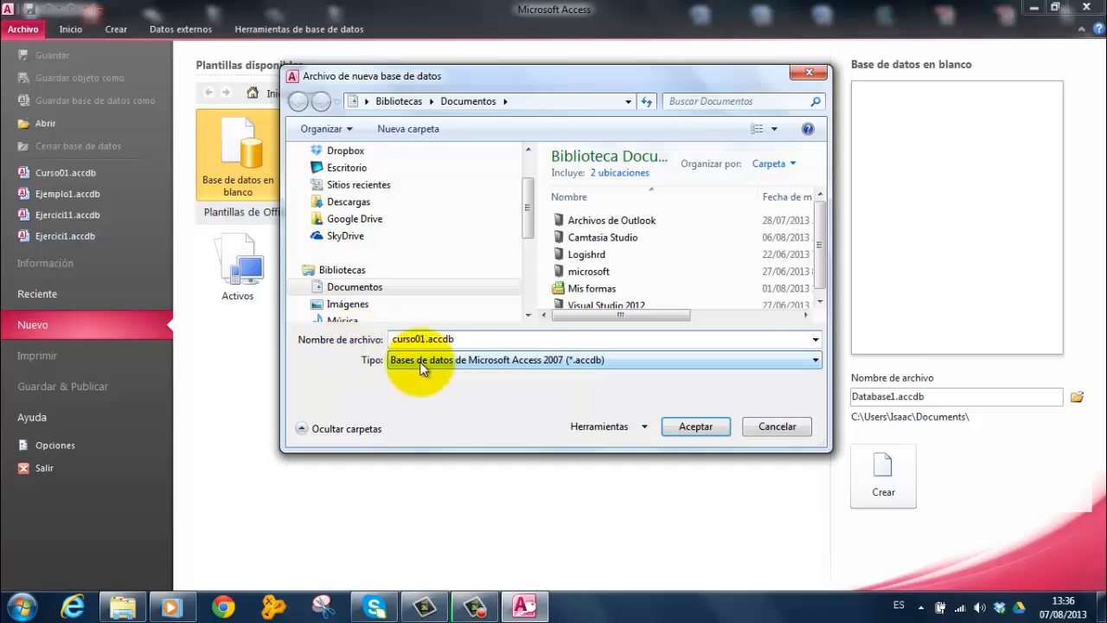
{"action": "left_click", "coordinate": [724, 360]}
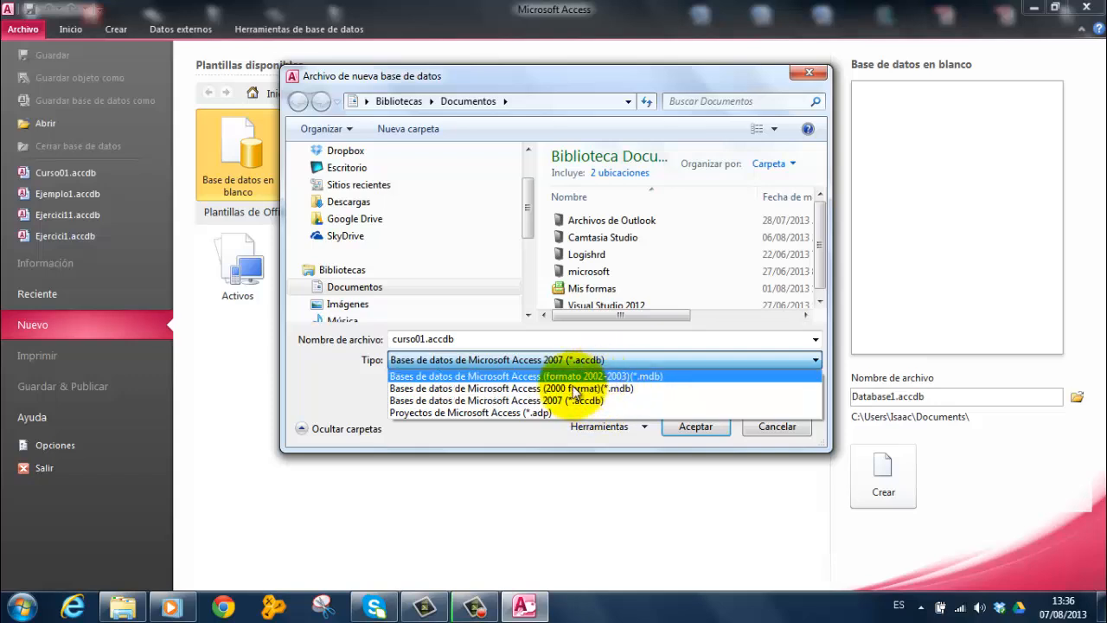
{"action": "left_click", "coordinate": [528, 399]}
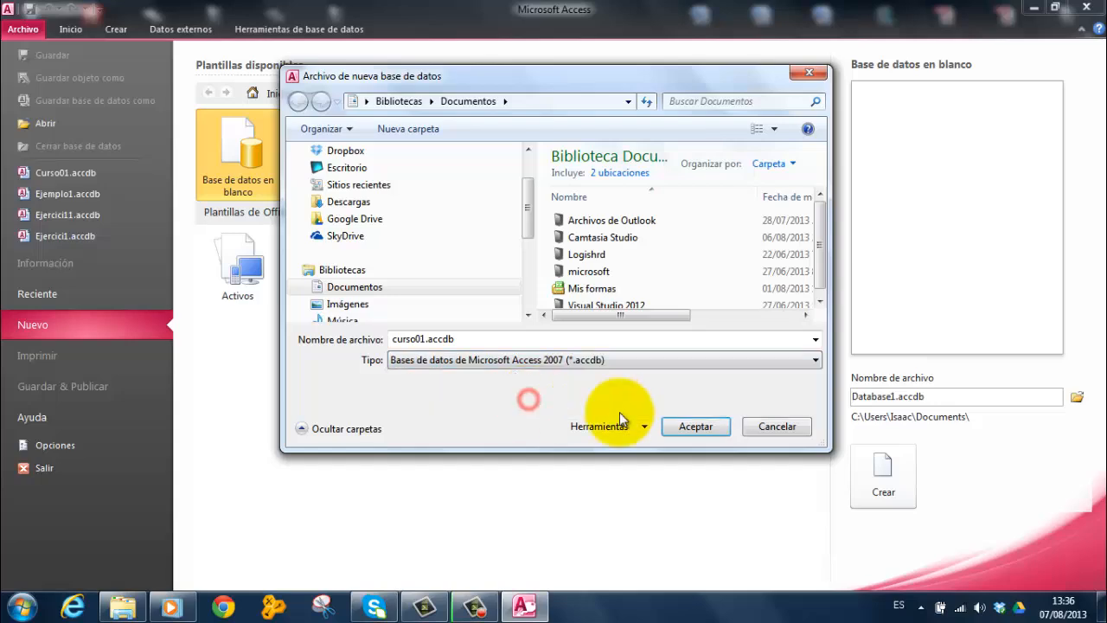
{"action": "left_click", "coordinate": [692, 423]}
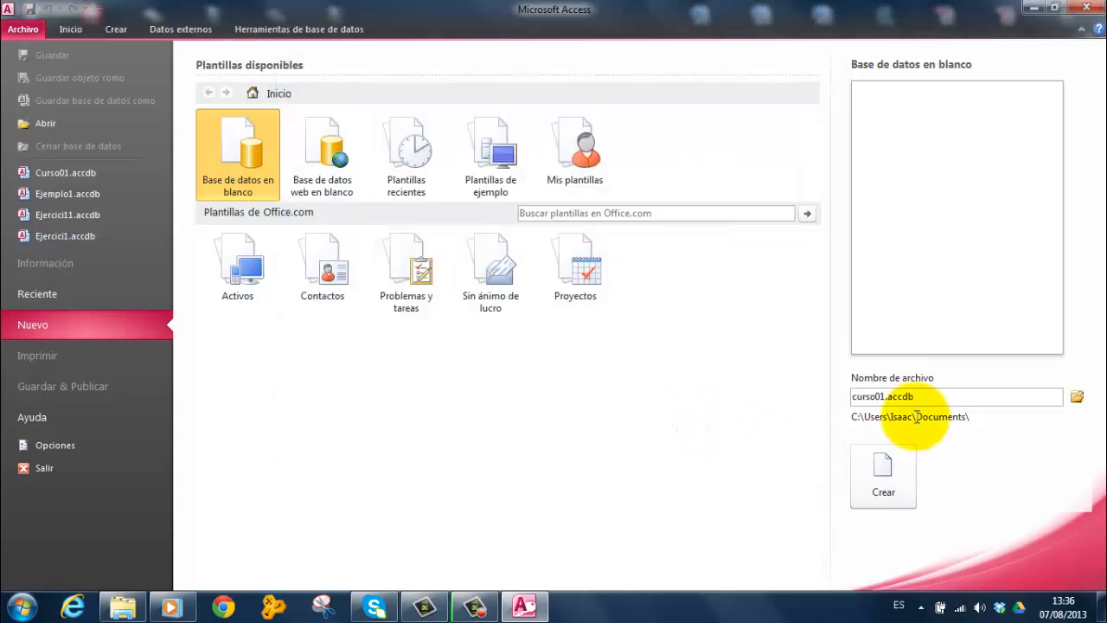
{"action": "left_click", "coordinate": [878, 467]}
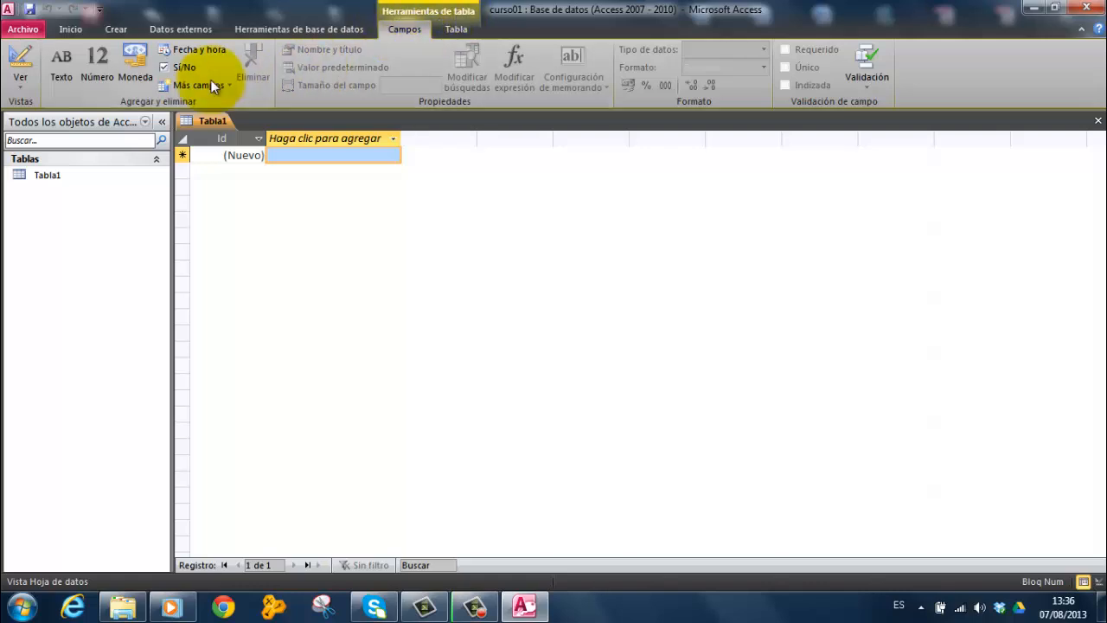
Switch the new table to Design View, saving it under the name Clientes
{"action": "left_click", "coordinate": [23, 89]}
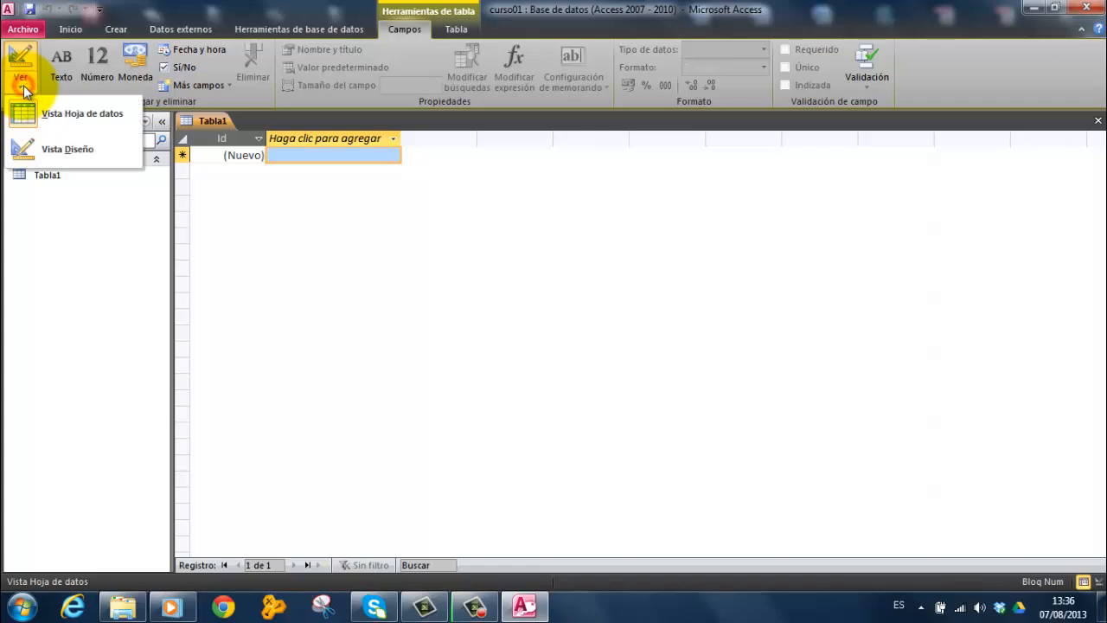
{"action": "left_click", "coordinate": [68, 151]}
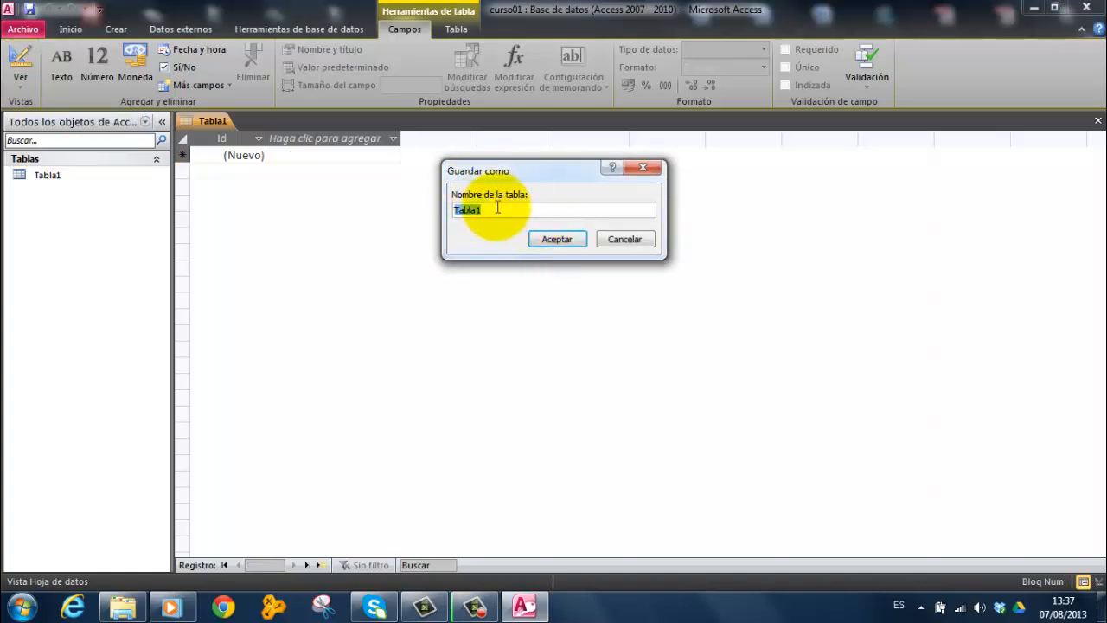
{"action": "left_click_drag", "start_coordinate": [488, 211], "coordinate": [452, 210]}
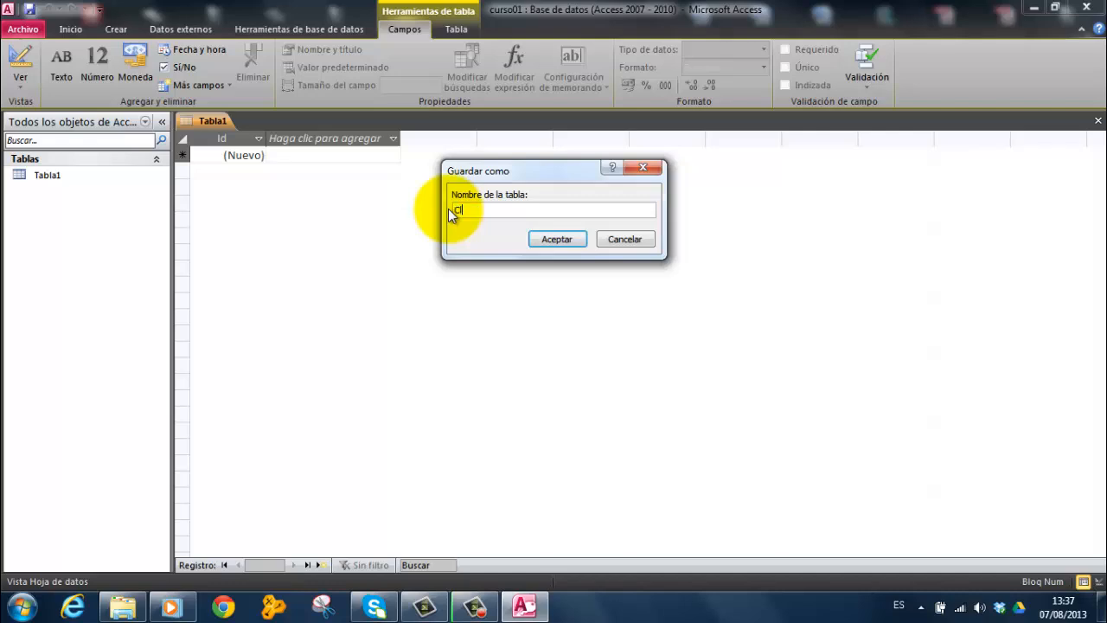
{"action": "type", "text": "Clientes"}
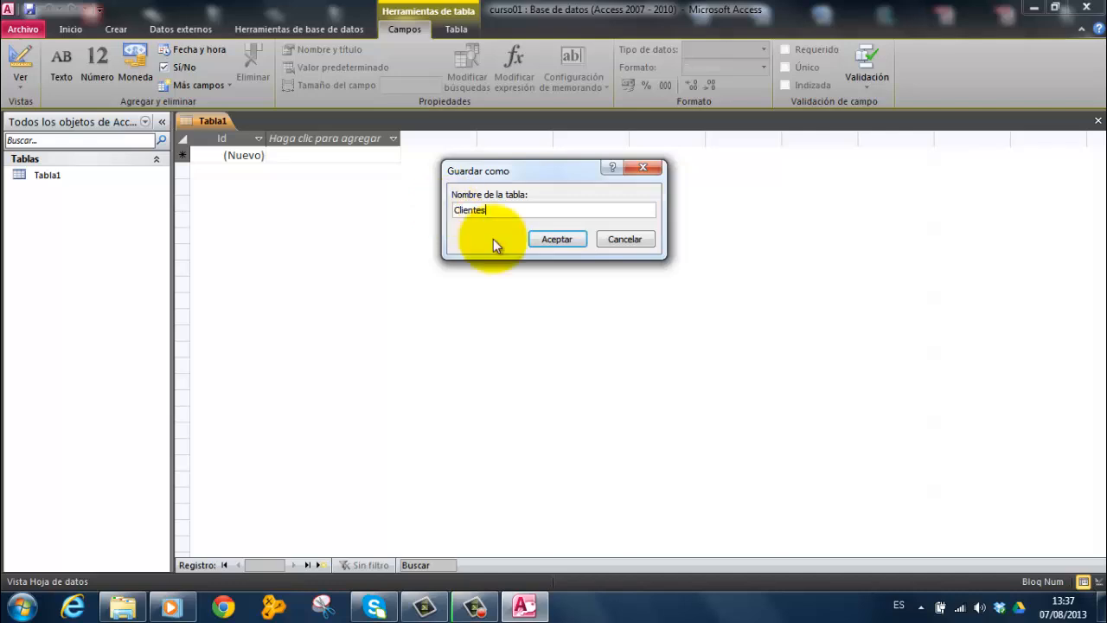
{"action": "left_click", "coordinate": [557, 239]}
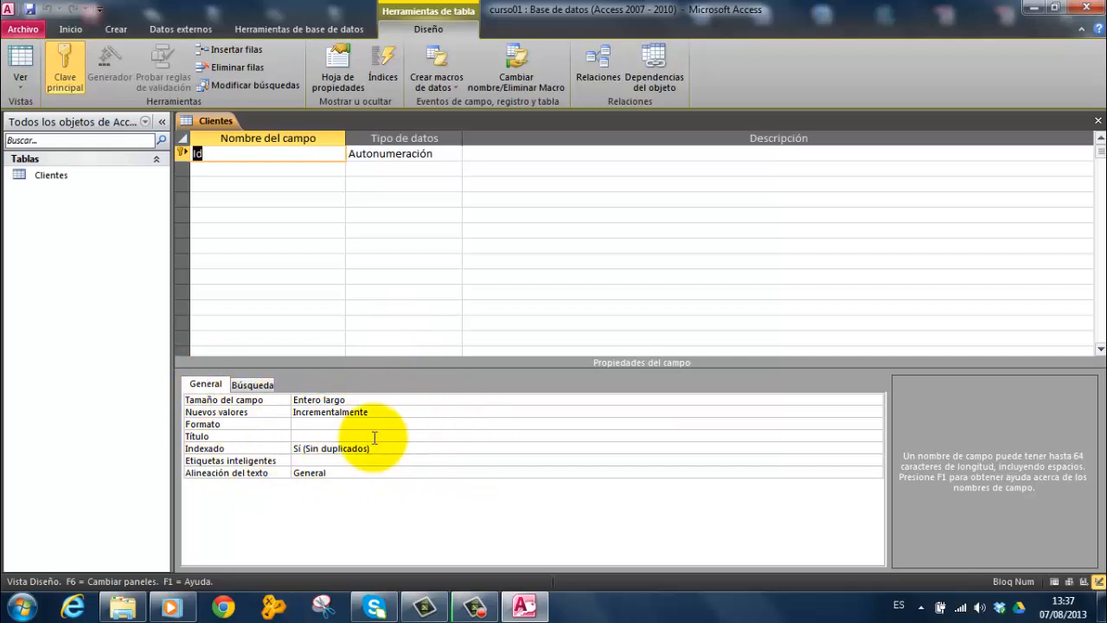
Rename the primary key field Id as Cod_cliente
{"action": "left_click", "coordinate": [195, 153]}
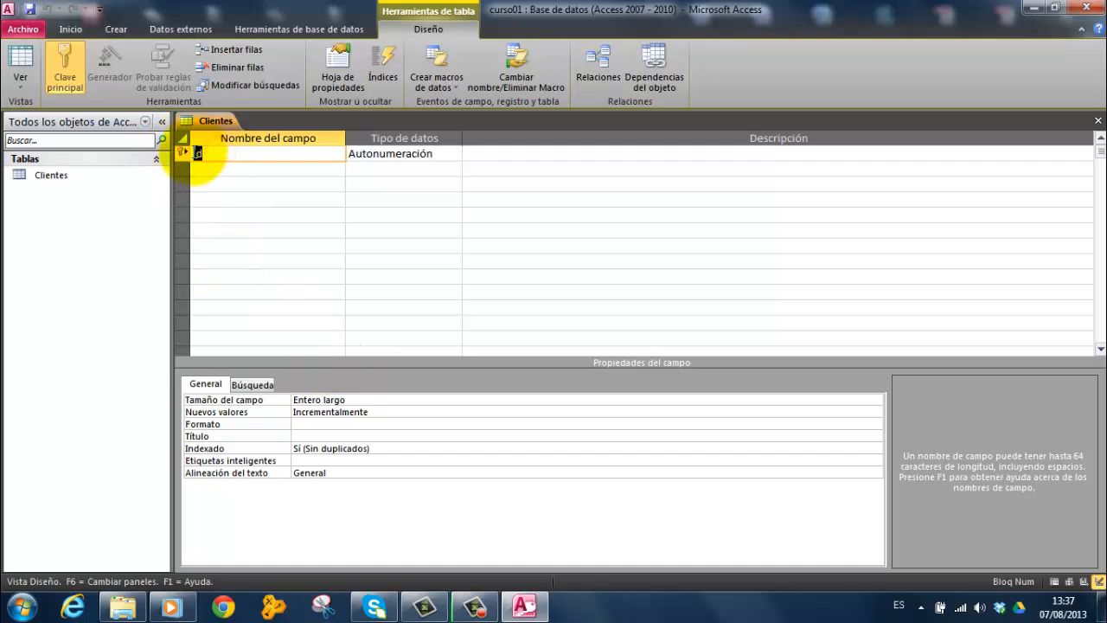
{"action": "left_click_drag", "start_coordinate": [197, 153], "coordinate": [205, 153]}
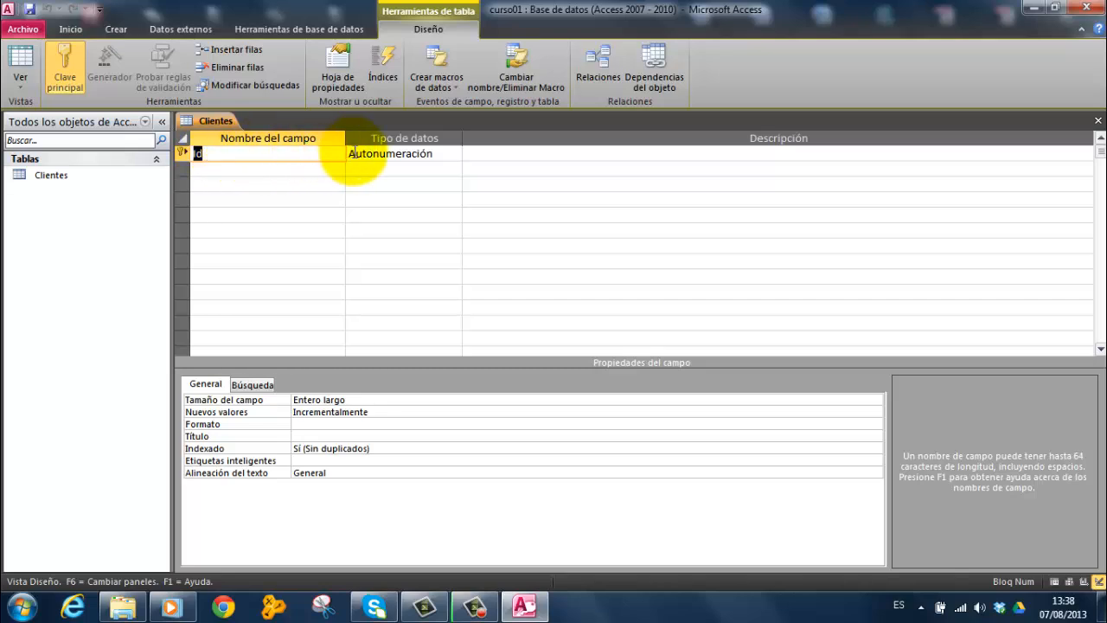
{"action": "left_click_drag", "start_coordinate": [212, 159], "coordinate": [188, 156]}
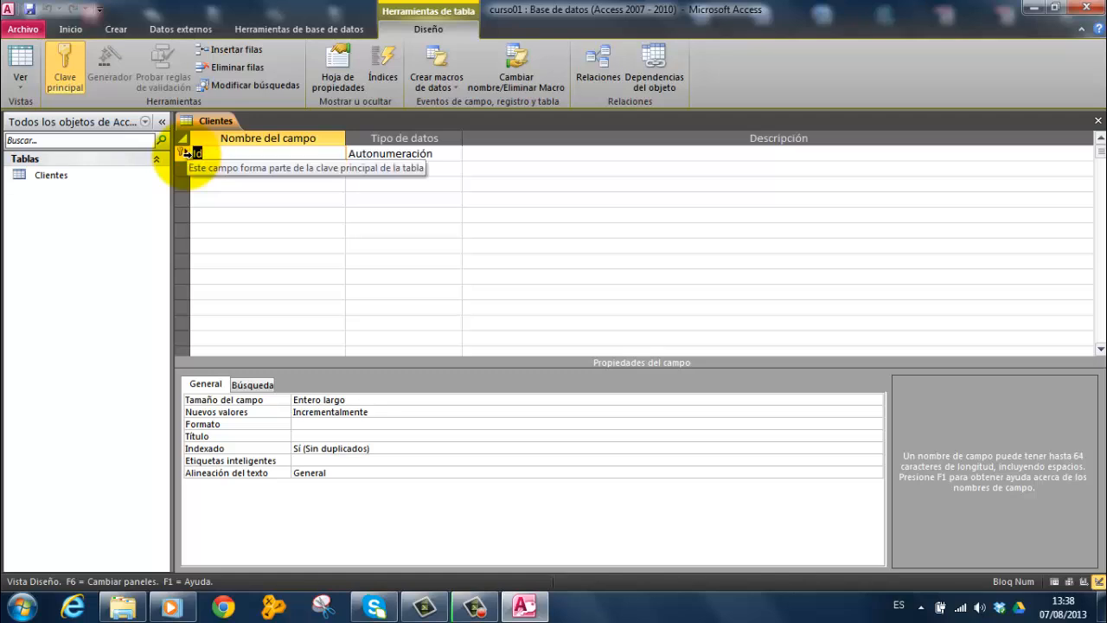
{"action": "type", "text": "Copd"}
{"action": "key", "text": "BackSpace"}
{"action": "key", "text": "BackSpace"}
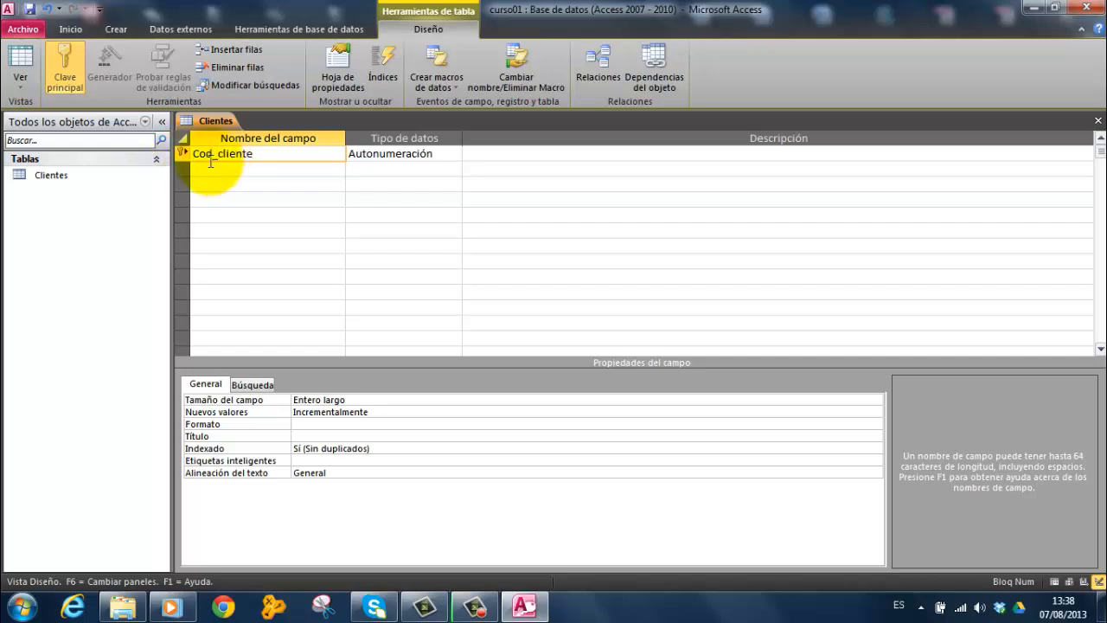
Set the Cod_cliente field's data type to Número and its field size to Entero
{"action": "left_click", "coordinate": [356, 155]}
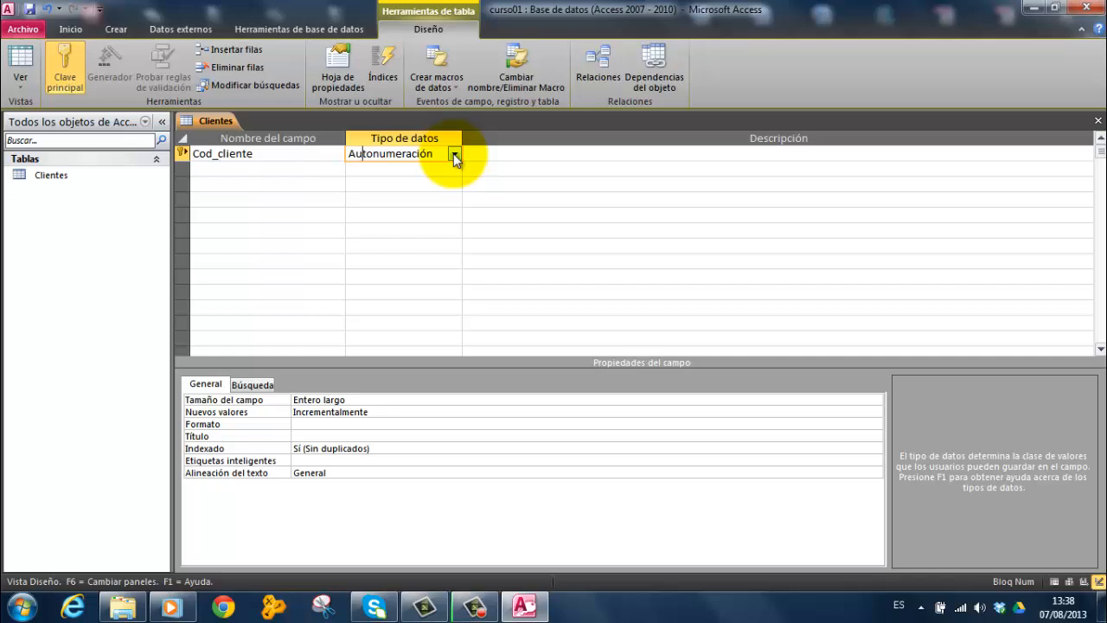
{"action": "left_click", "coordinate": [453, 153]}
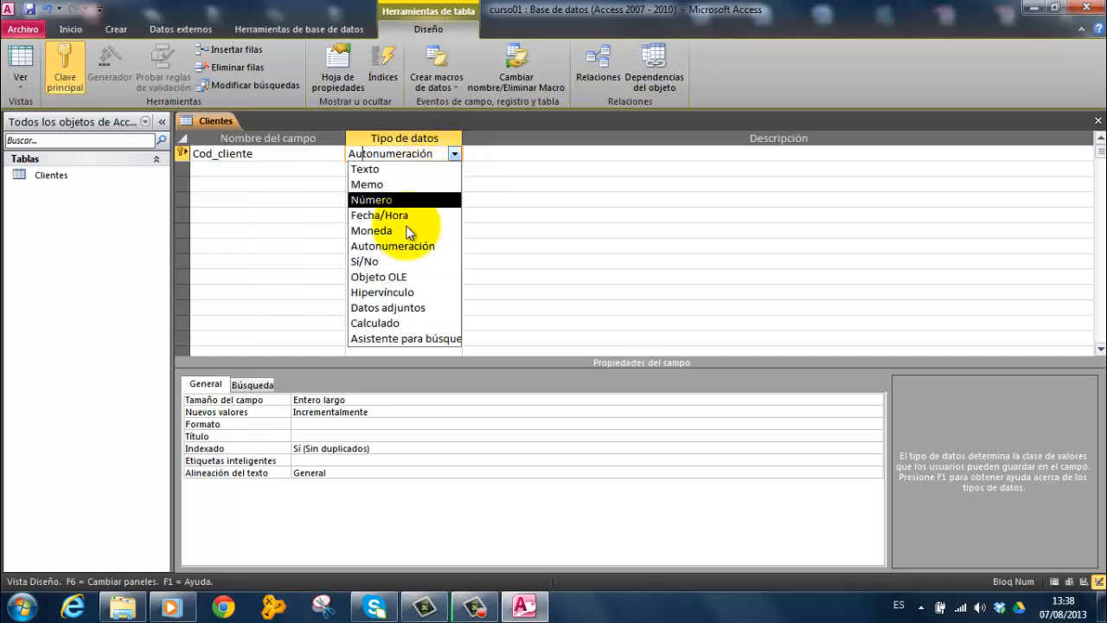
{"action": "left_click", "coordinate": [377, 201]}
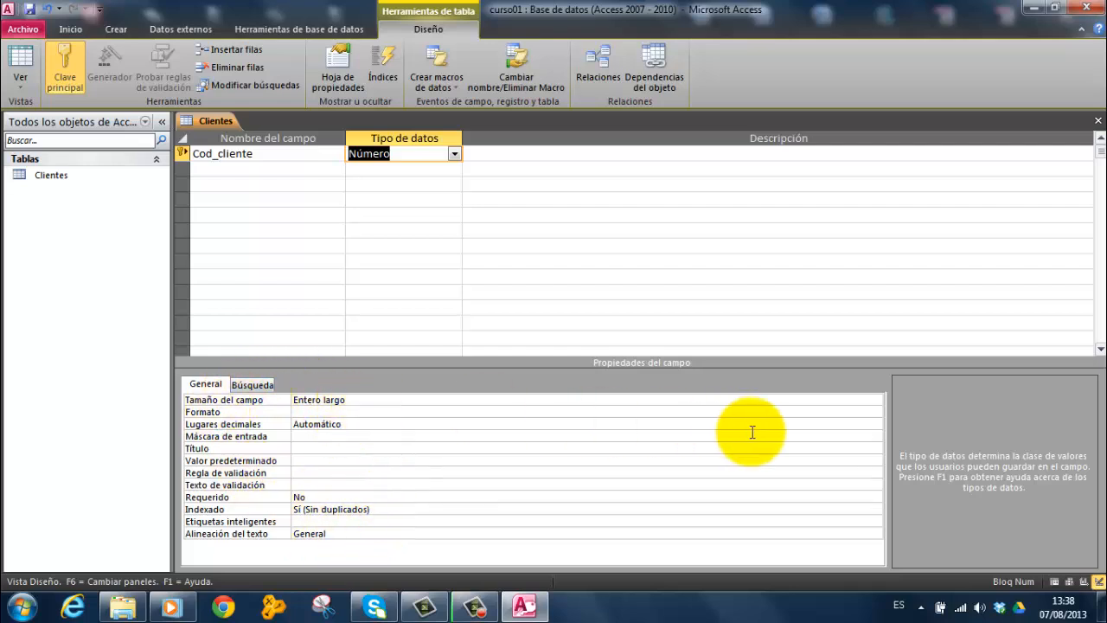
{"action": "left_click", "coordinate": [420, 399]}
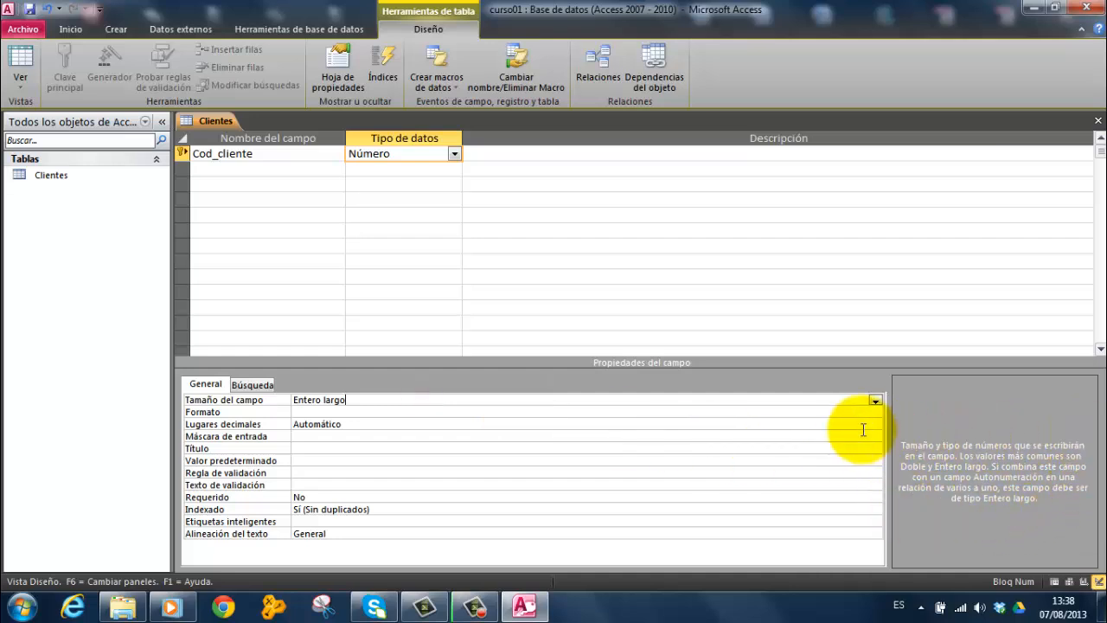
{"action": "left_click", "coordinate": [875, 401]}
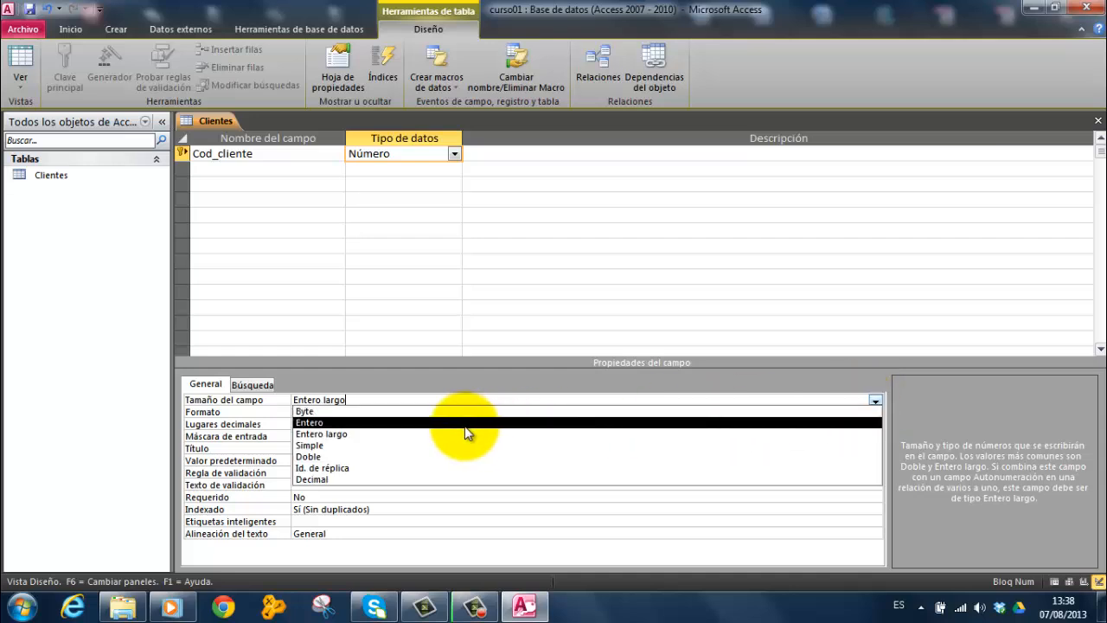
{"action": "left_click", "coordinate": [415, 424]}
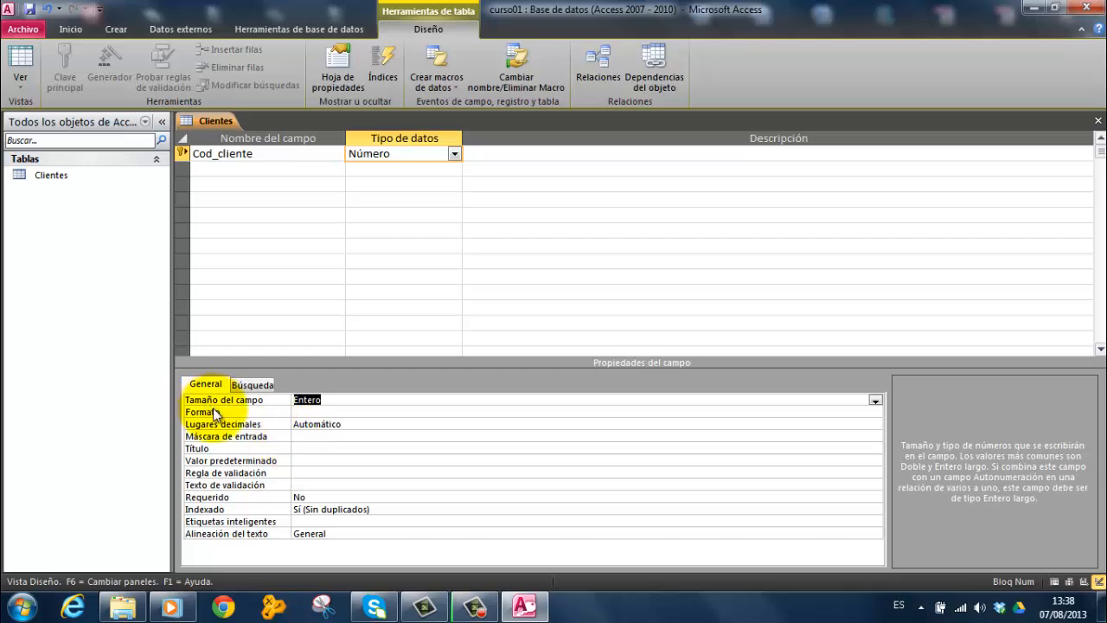
Enter CODIGO DE CLIENTE as the title (Título) of the Cod_cliente field
{"action": "left_click", "coordinate": [305, 448]}
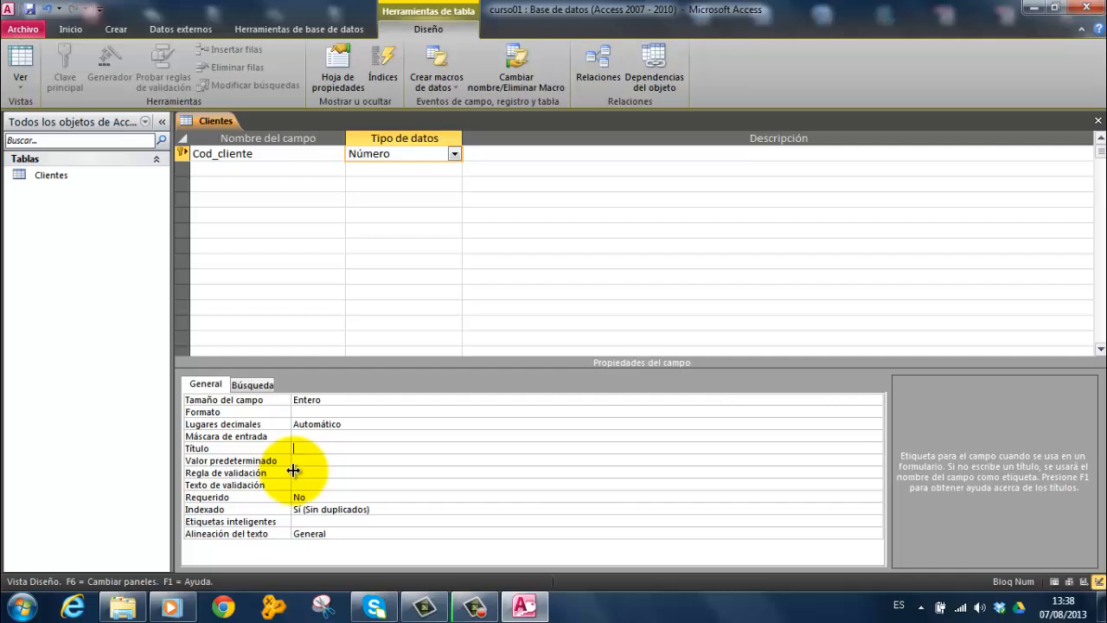
{"action": "type", "text": "C"}
{"action": "key", "text": "Caps_Lock"}
{"action": "type", "text": "ODIGO DE CLIENTE"}
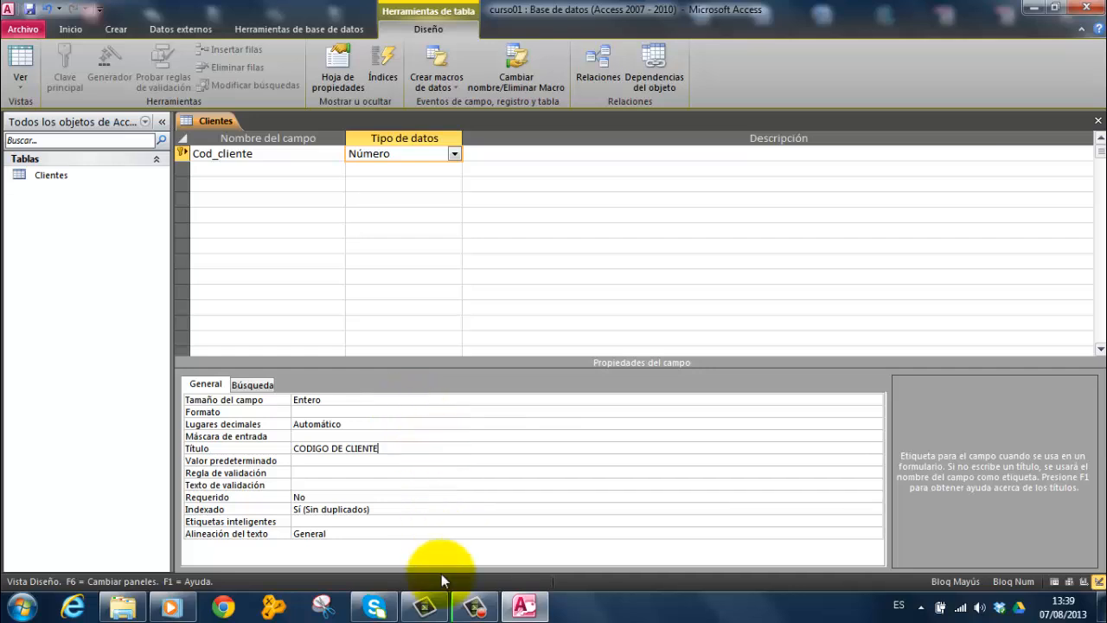
Add a second field named Nom_cliente with data type Texto and a field size of 30
{"action": "left_click", "coordinate": [224, 168]}
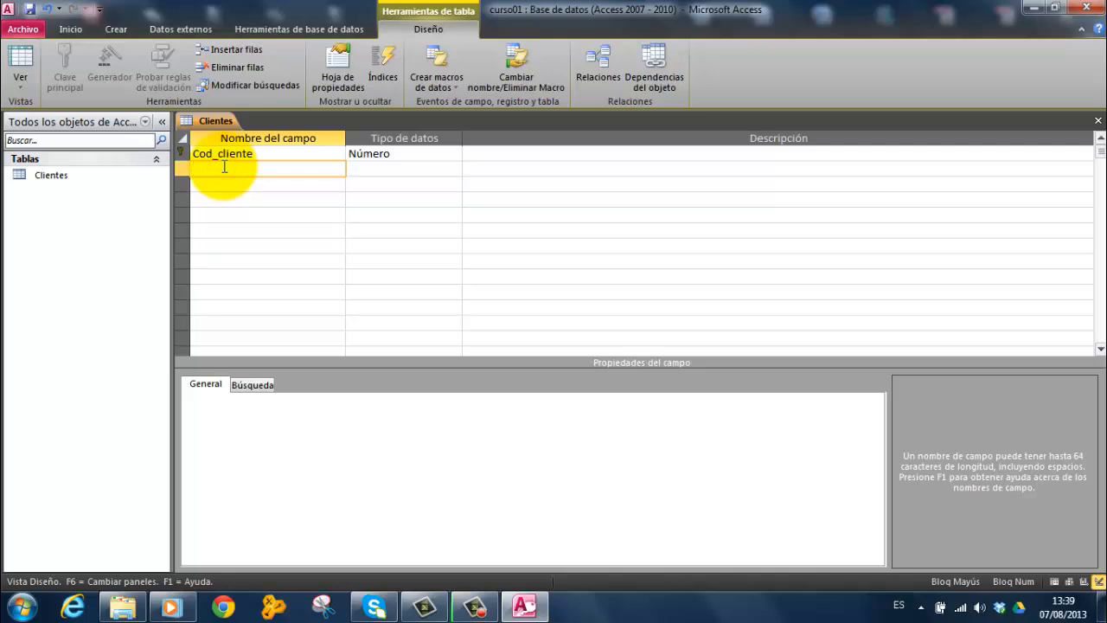
{"action": "key", "text": "Caps_Lock"}
{"action": "type", "text": "Nom_cliente"}
{"action": "left_click", "coordinate": [388, 168]}
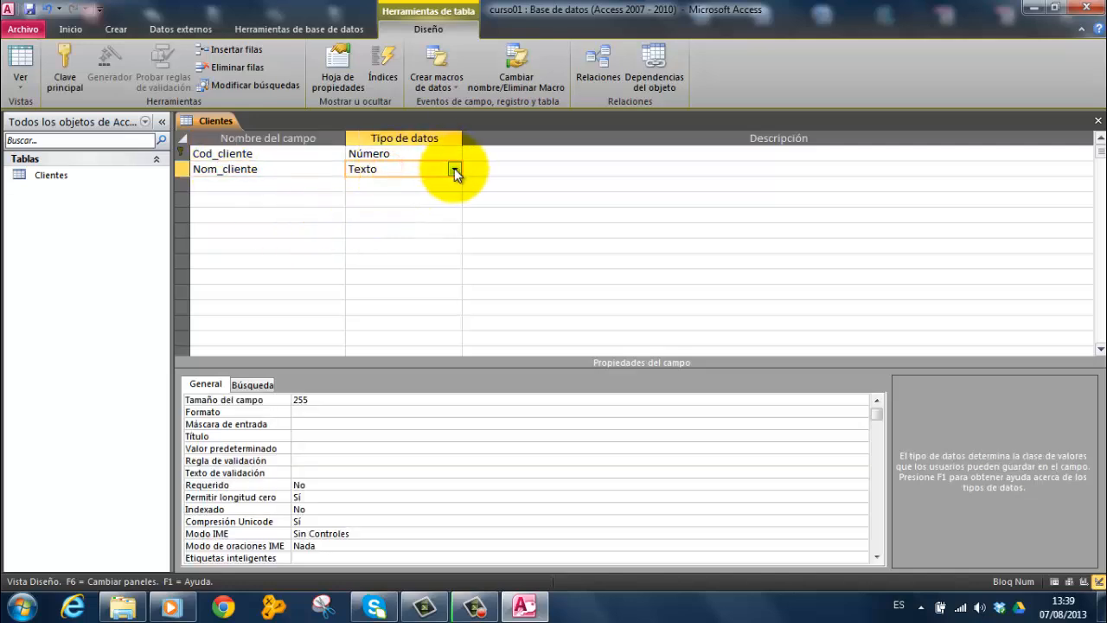
{"action": "left_click", "coordinate": [304, 399]}
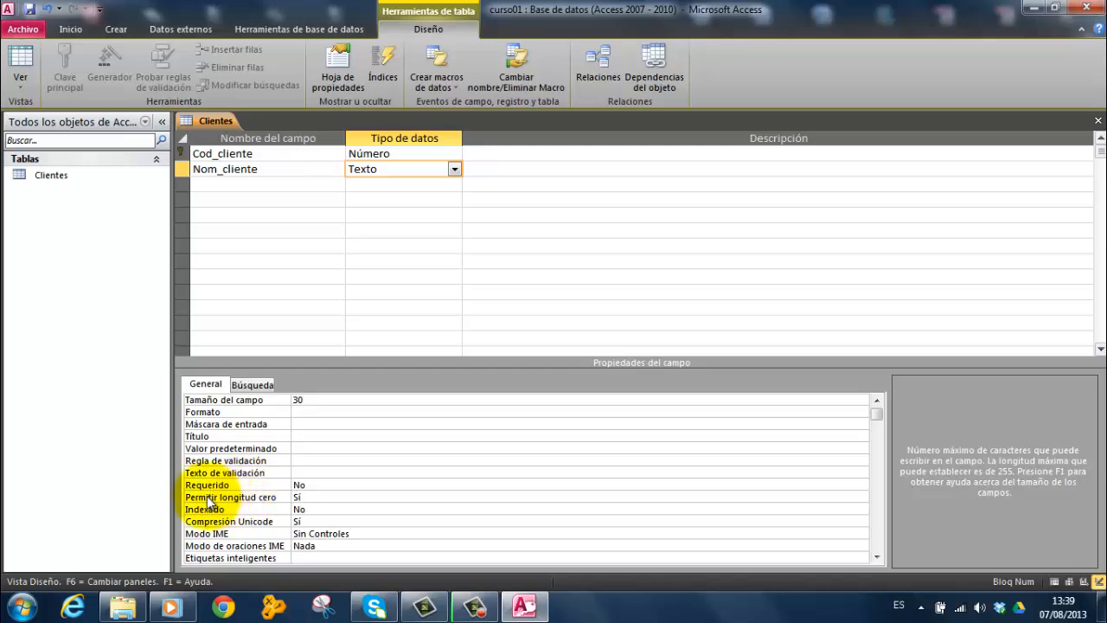
Make data entry mandatory in the Nom_cliente field by setting Requerido to Sí
{"action": "left_click", "coordinate": [302, 485]}
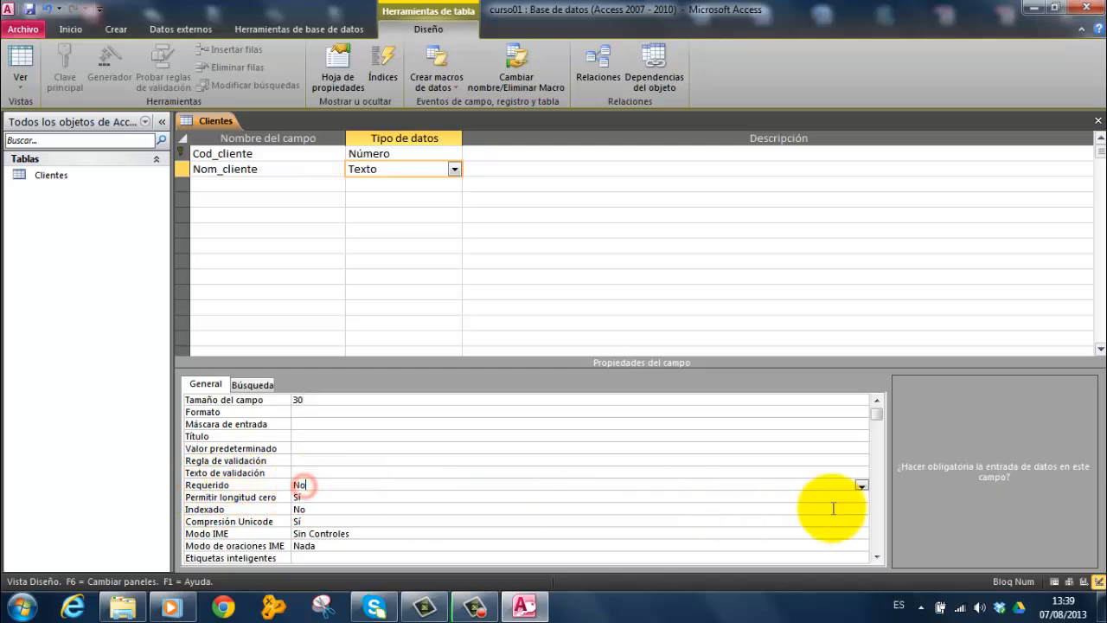
{"action": "left_click", "coordinate": [861, 485]}
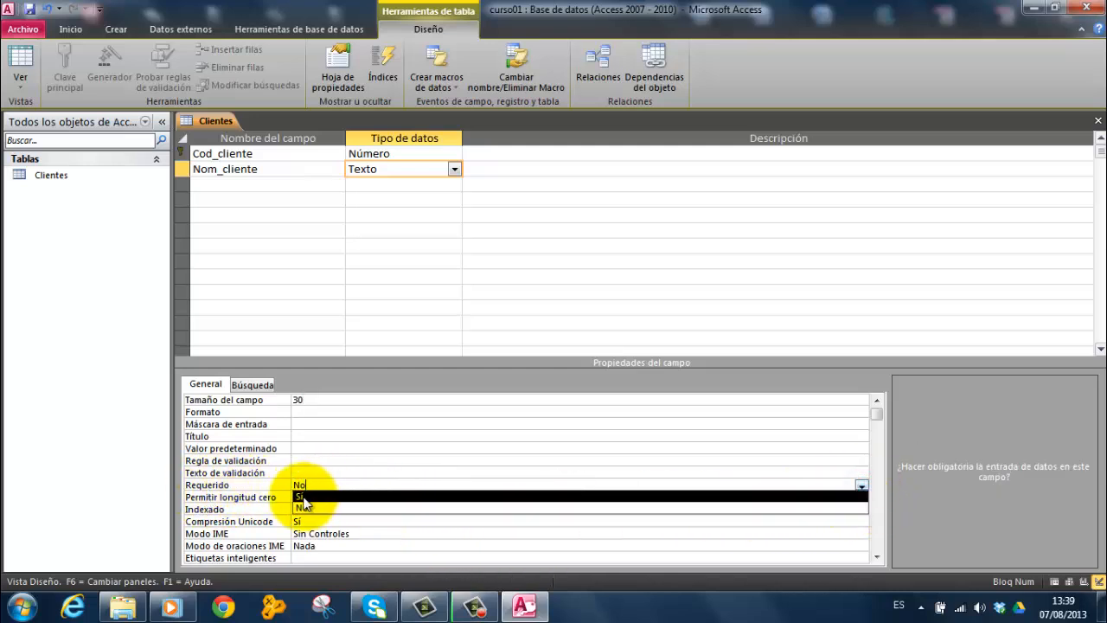
{"action": "left_click", "coordinate": [344, 496]}
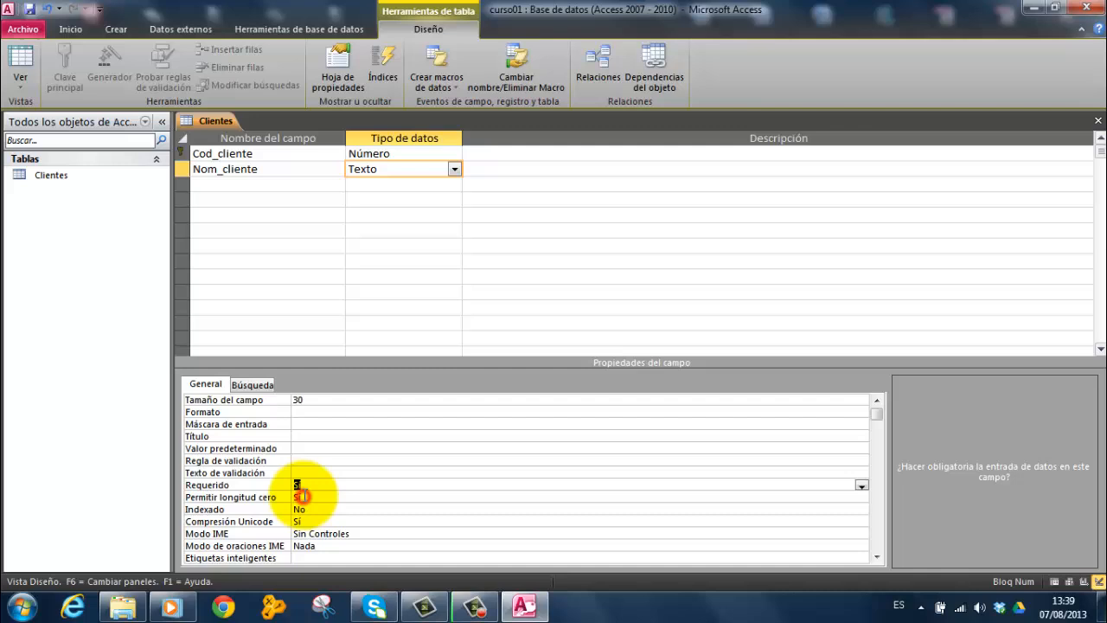
Add a third field named Apell_cliente with data type Texto and a field size of 30
{"action": "left_click", "coordinate": [207, 182]}
{"action": "type", "text": "Apell_cliente"}
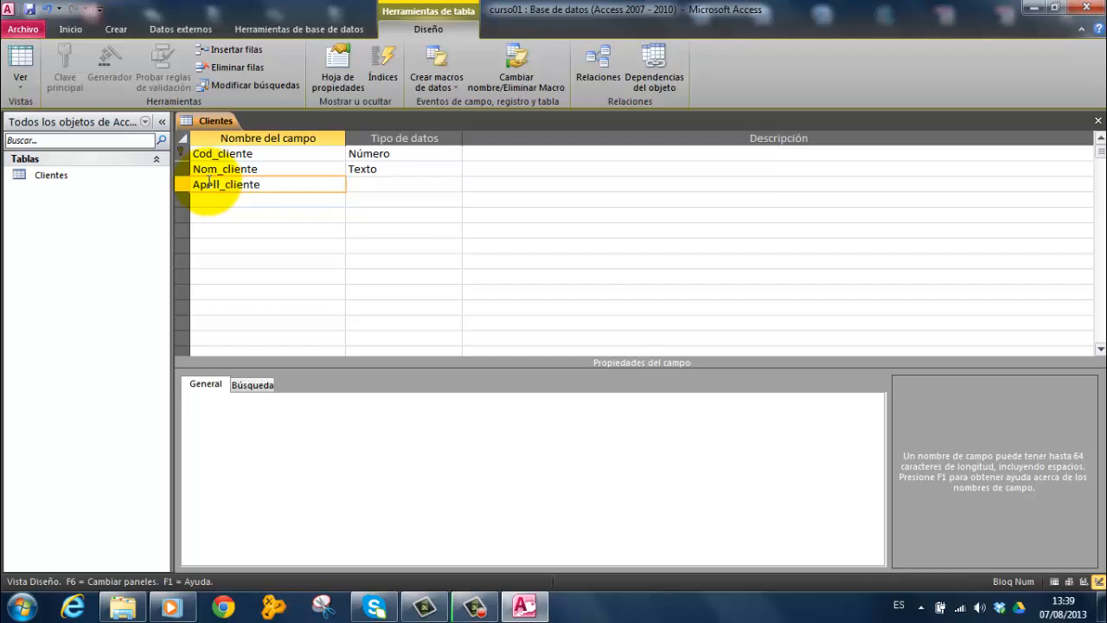
{"action": "left_click", "coordinate": [380, 185]}
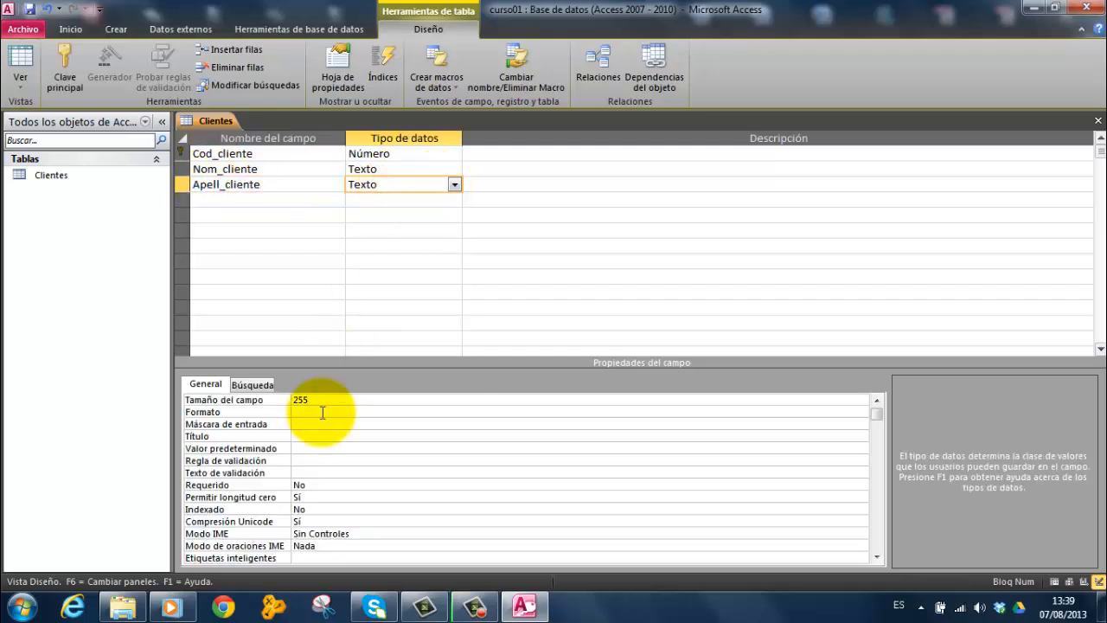
{"action": "left_click", "coordinate": [304, 399]}
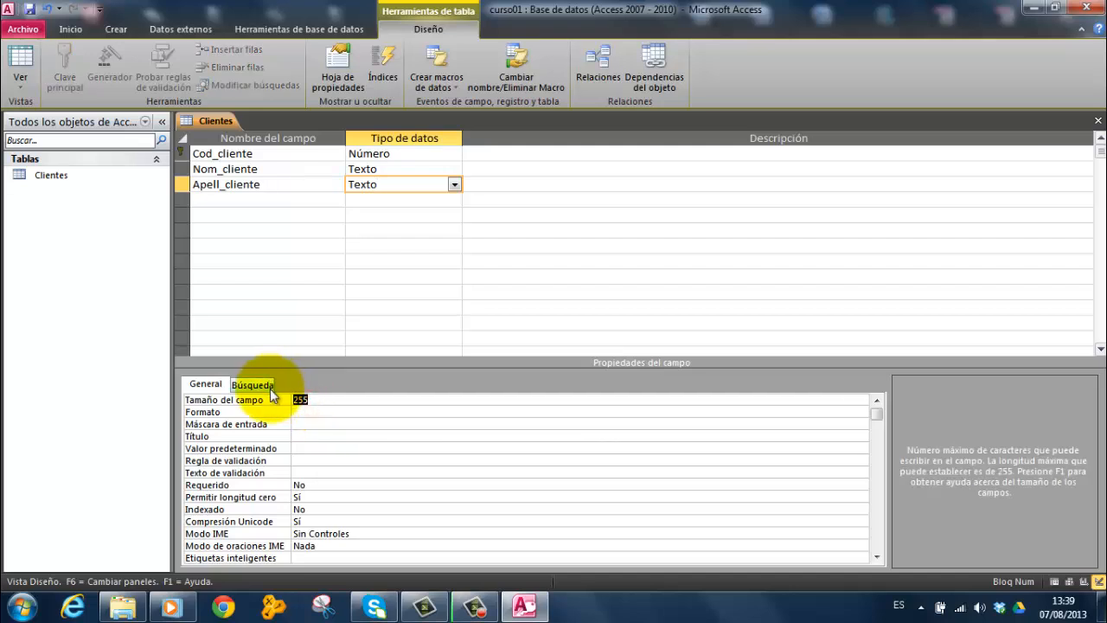
Make data entry mandatory in the Apell_cliente field by setting Requerido to Sí
{"action": "left_click", "coordinate": [304, 483]}
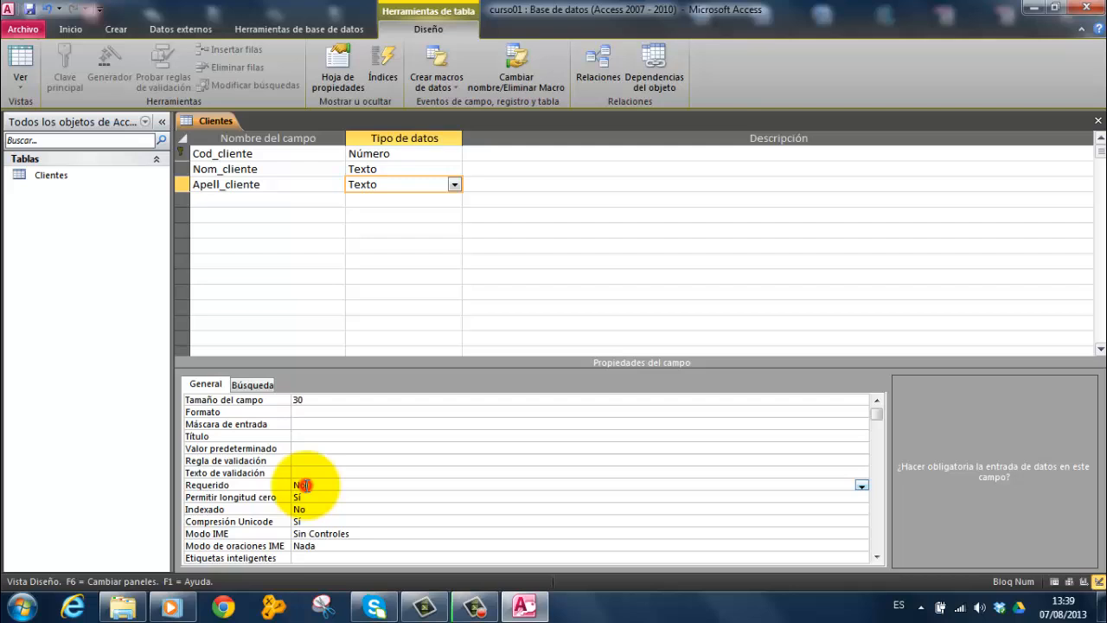
{"action": "left_click", "coordinate": [859, 487]}
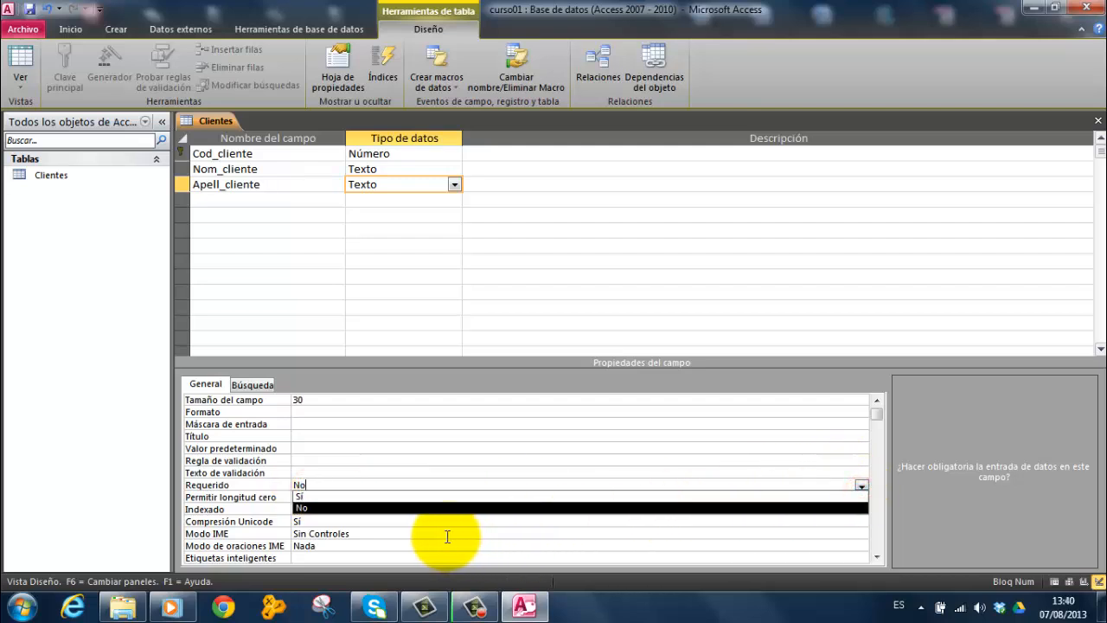
{"action": "left_click", "coordinate": [308, 522]}
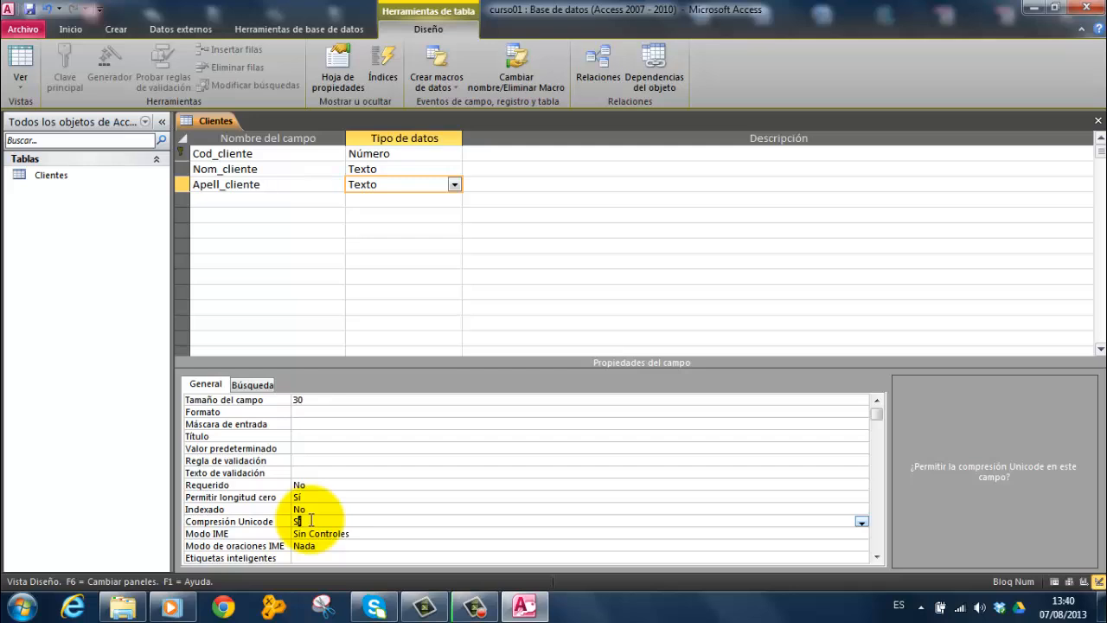
{"action": "left_click", "coordinate": [304, 481]}
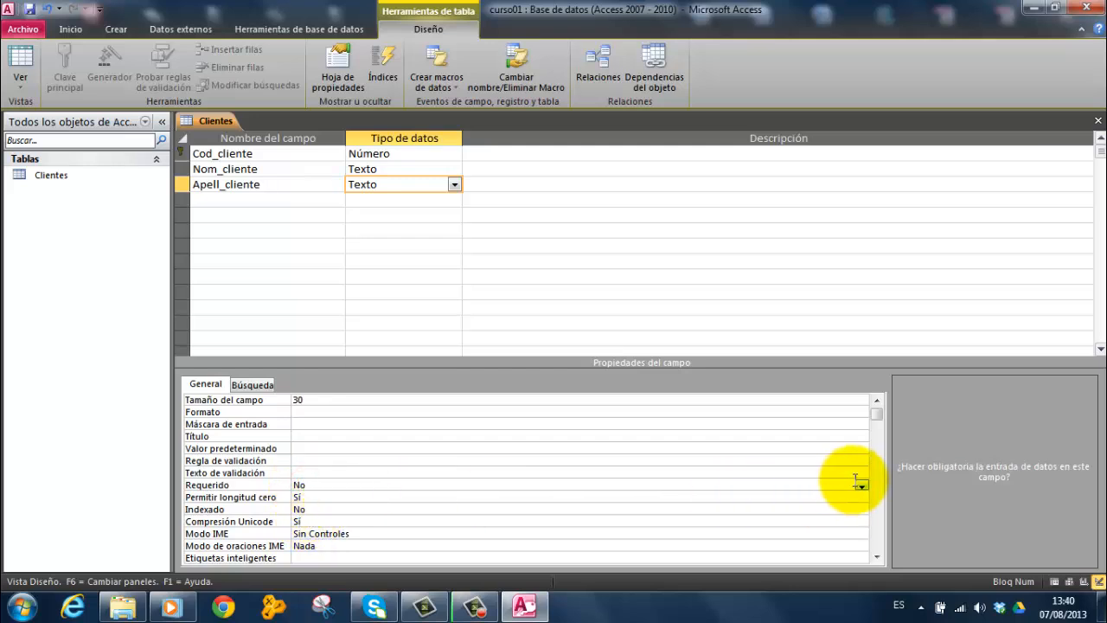
{"action": "left_click", "coordinate": [861, 485]}
{"action": "left_click", "coordinate": [537, 498]}
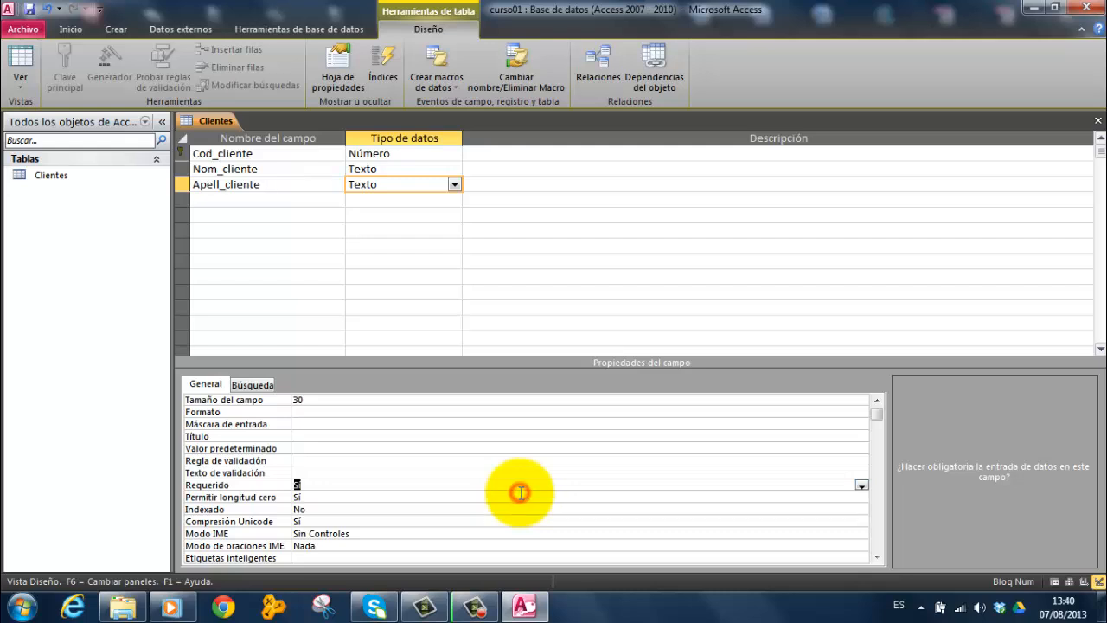
Add a fourth field named Direccion_cliente with data type Texto and a field size of 50
{"action": "left_click", "coordinate": [235, 200]}
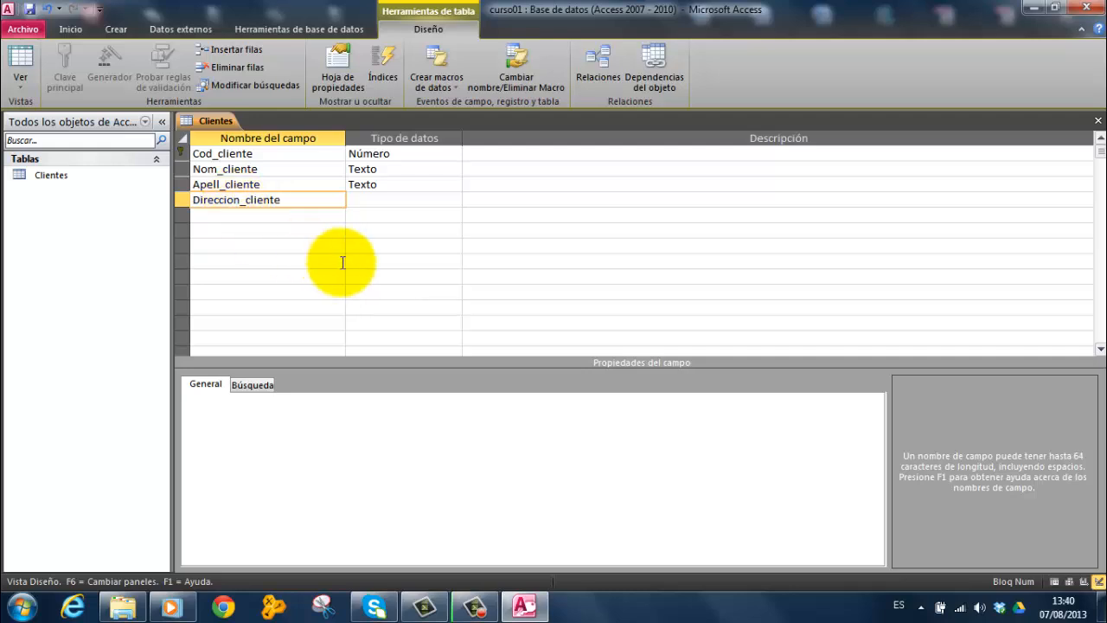
{"action": "left_click", "coordinate": [384, 199]}
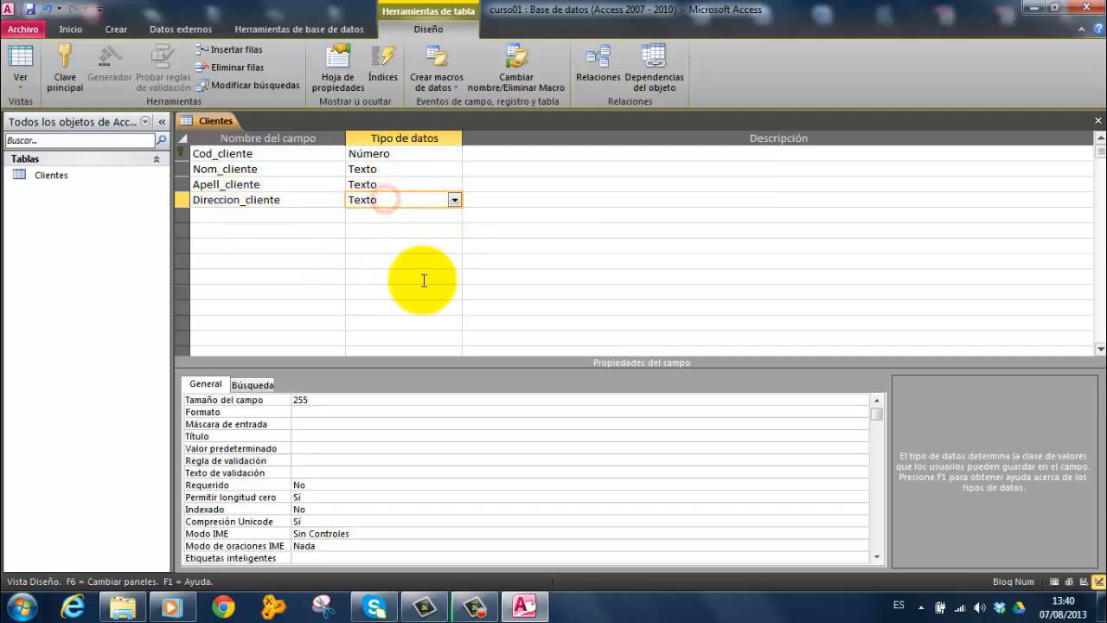
{"action": "left_click", "coordinate": [321, 398]}
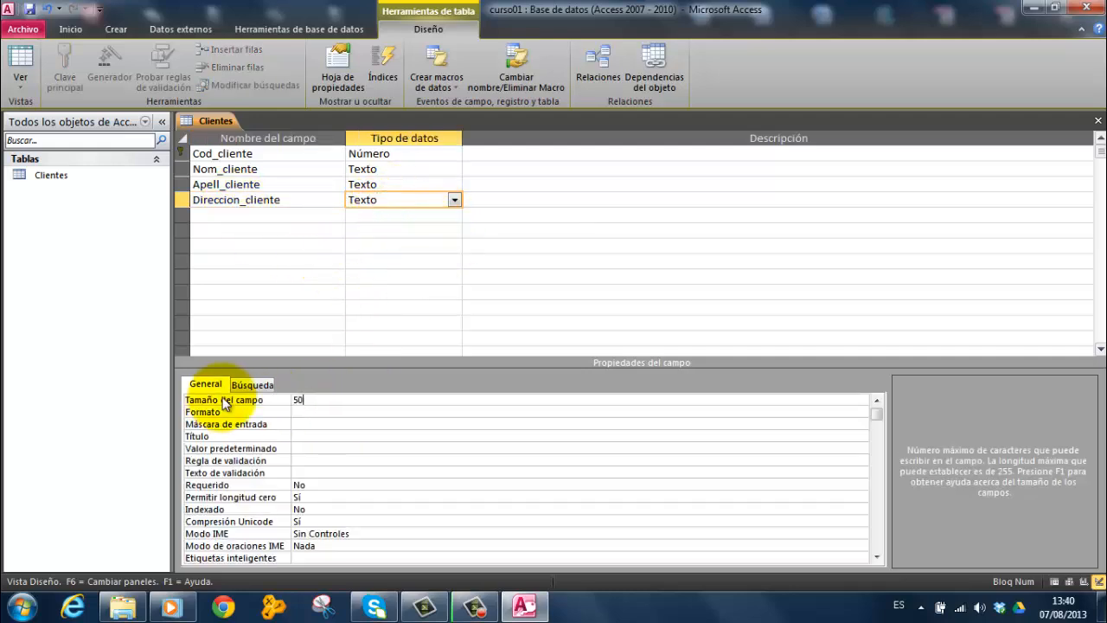
{"action": "type", "text": "50"}
Add a fifth field named Telefono_cliente with data type Texto and a field size of 15
{"action": "left_click", "coordinate": [208, 213]}
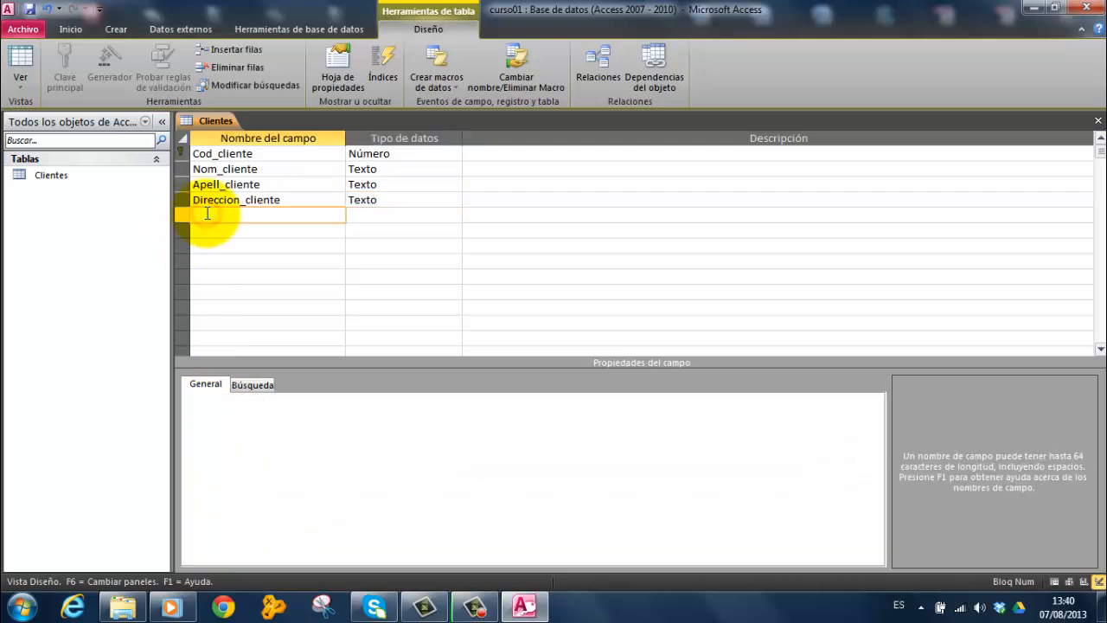
{"action": "type", "text": "Telefono"}
{"action": "key", "text": "Tab"}
{"action": "left_click", "coordinate": [267, 214]}
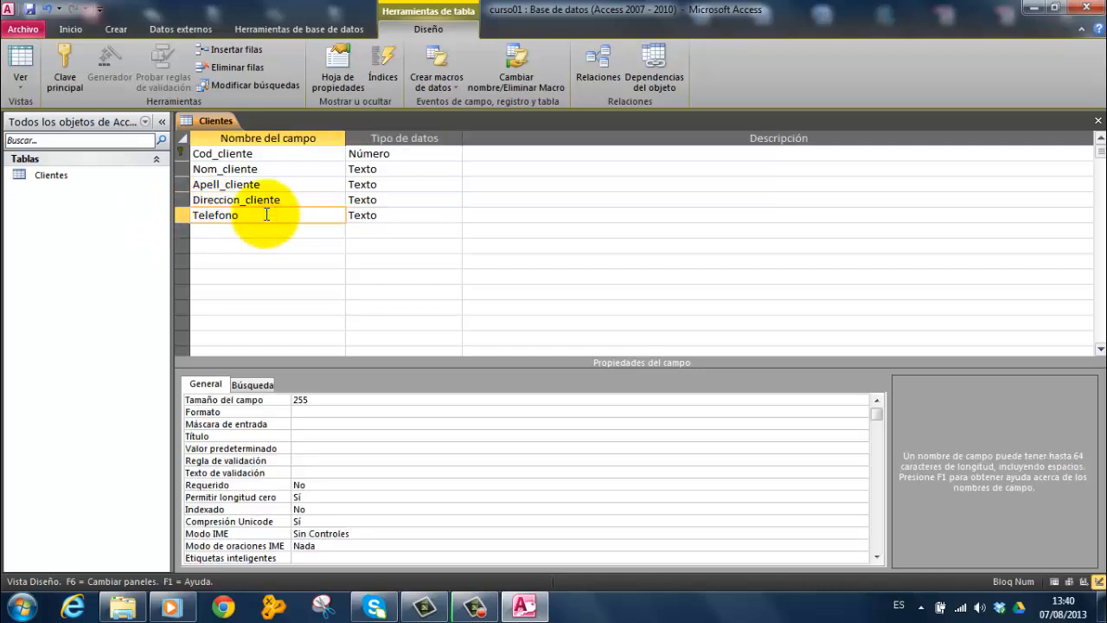
{"action": "left_click", "coordinate": [393, 214]}
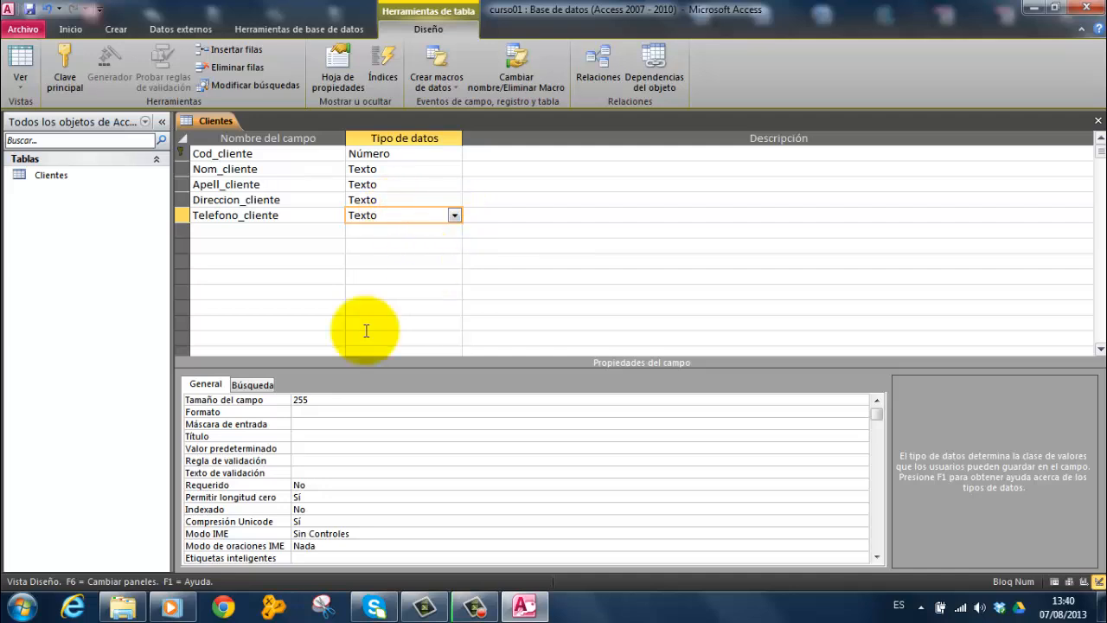
{"action": "double_click", "coordinate": [308, 400]}
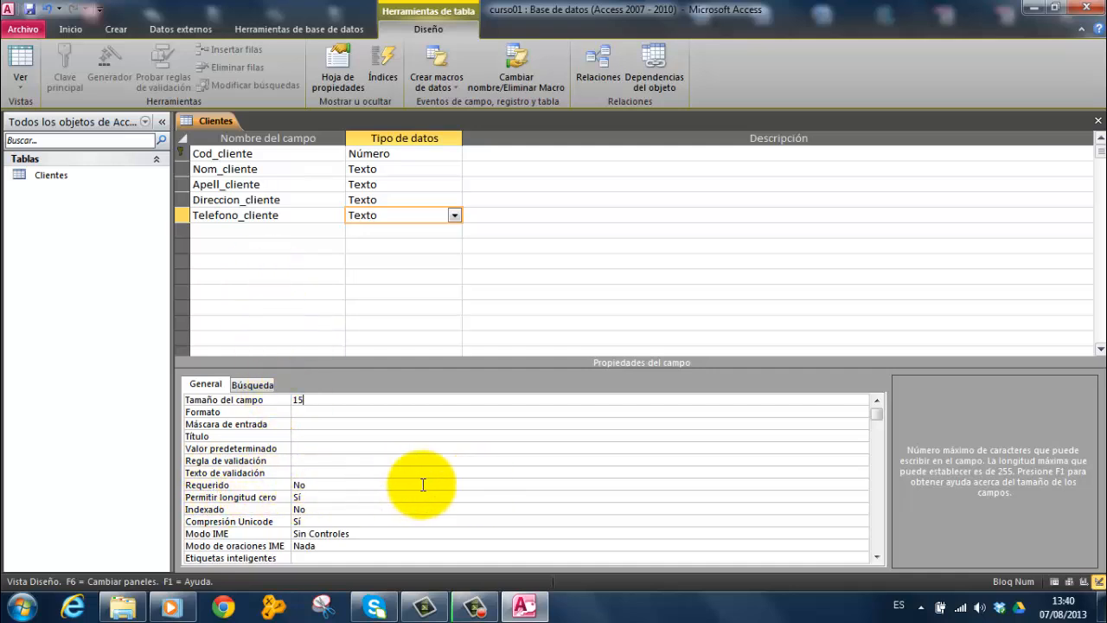
Set Requerido to Sí for the Telefono_cliente field
{"action": "left_click", "coordinate": [842, 482]}
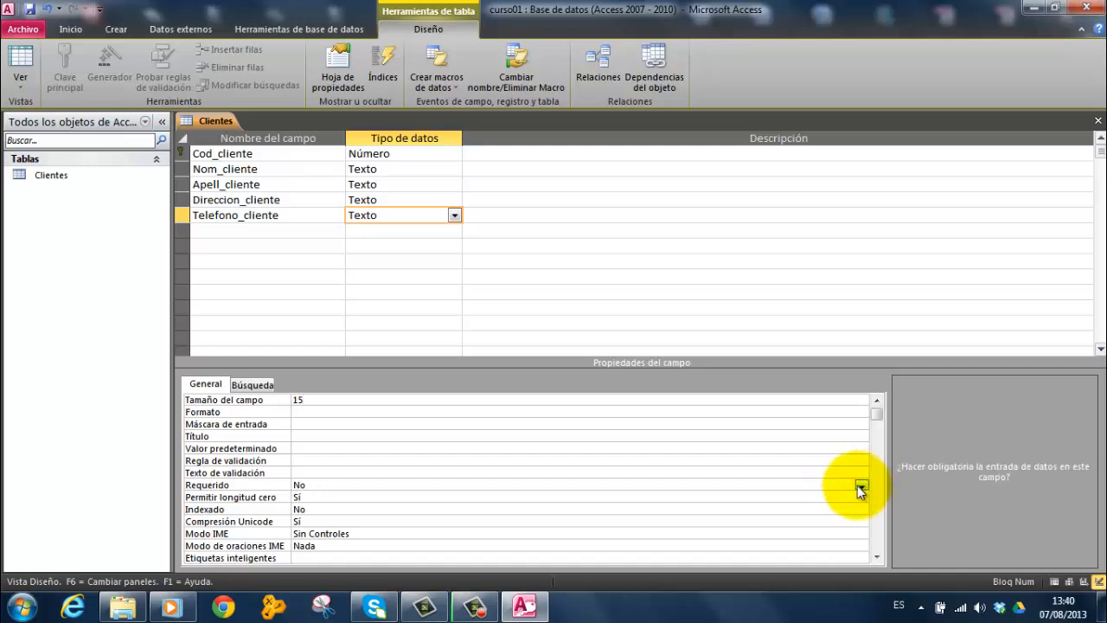
{"action": "left_click", "coordinate": [859, 485]}
{"action": "left_click", "coordinate": [344, 498]}
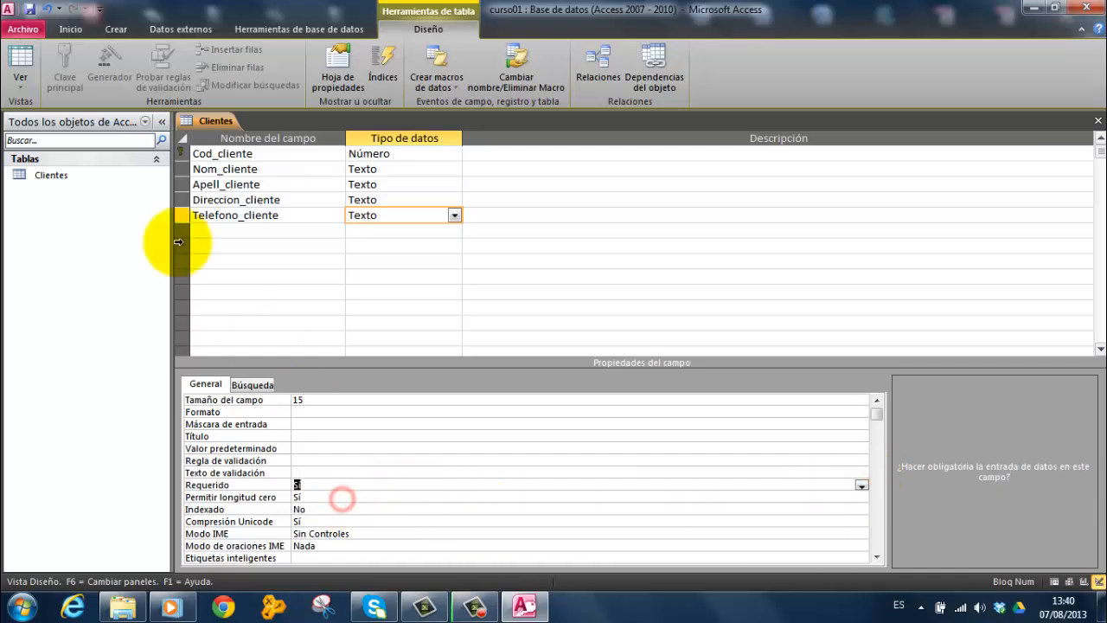
Add a sixth field named Fecha_cliente with data type Fecha/Hora
{"action": "left_click", "coordinate": [203, 234]}
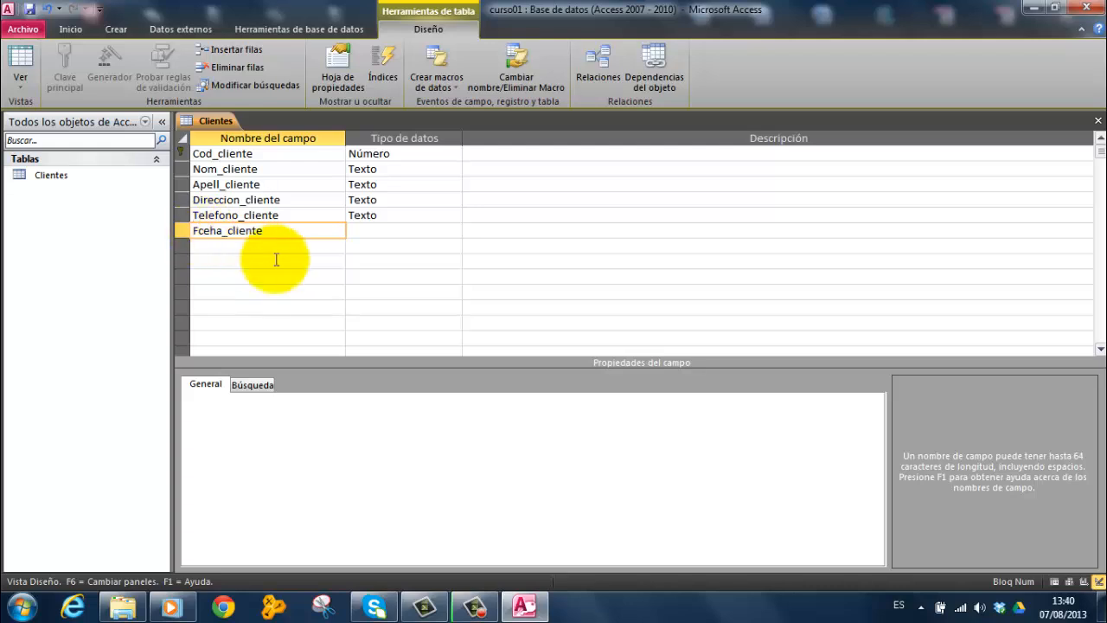
{"action": "key", "text": "BackSpace"}
{"action": "key", "text": "BackSpace"}
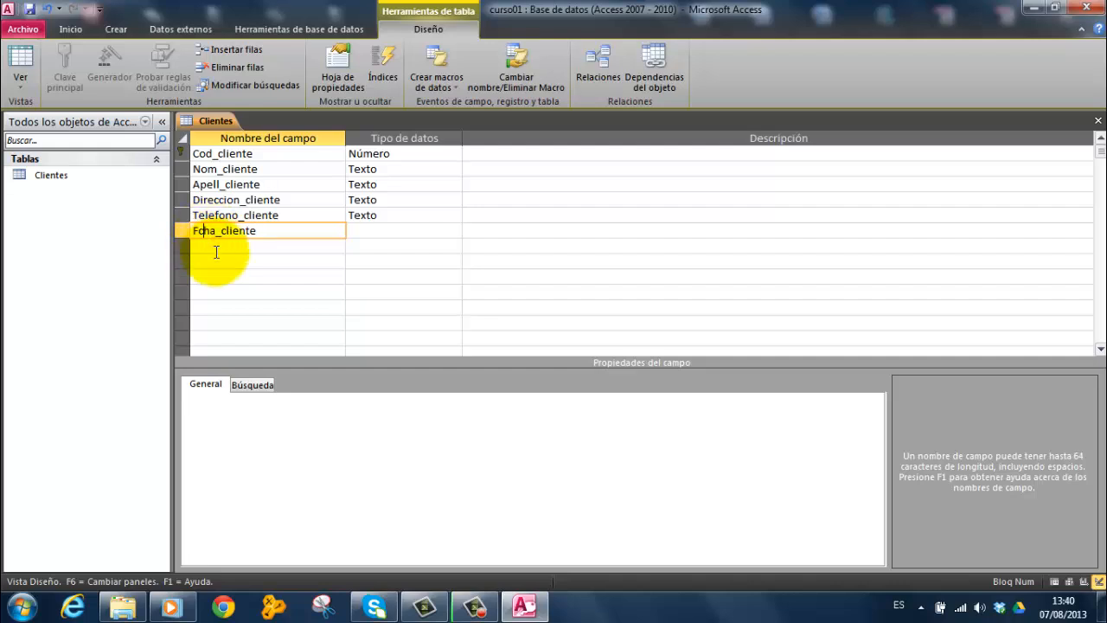
{"action": "type", "text": "ec"}
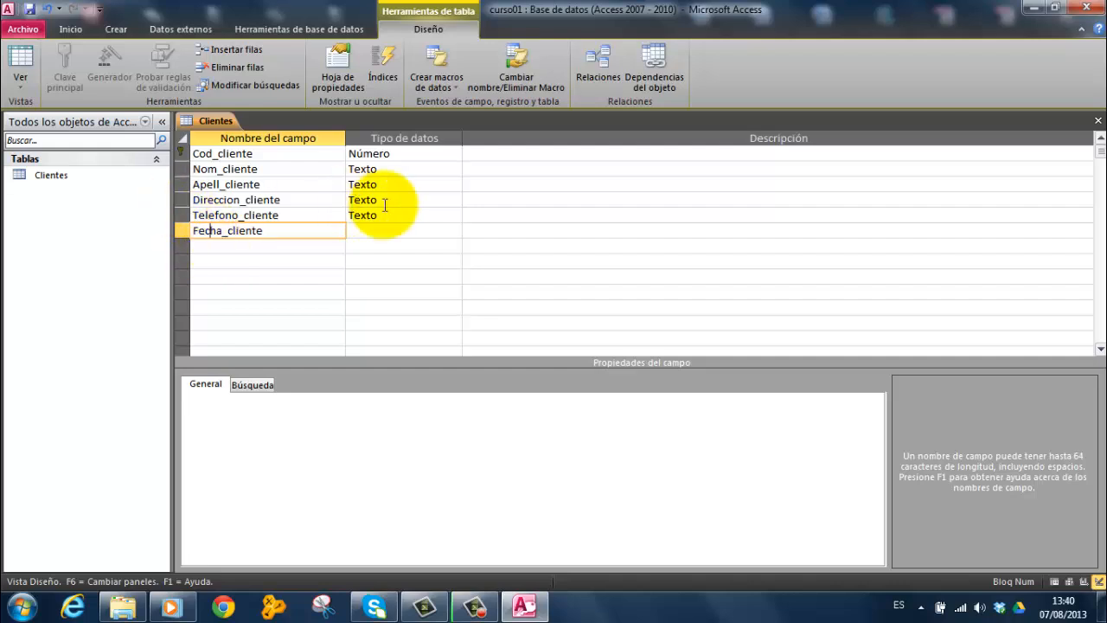
{"action": "left_click", "coordinate": [396, 231]}
{"action": "left_click", "coordinate": [454, 230]}
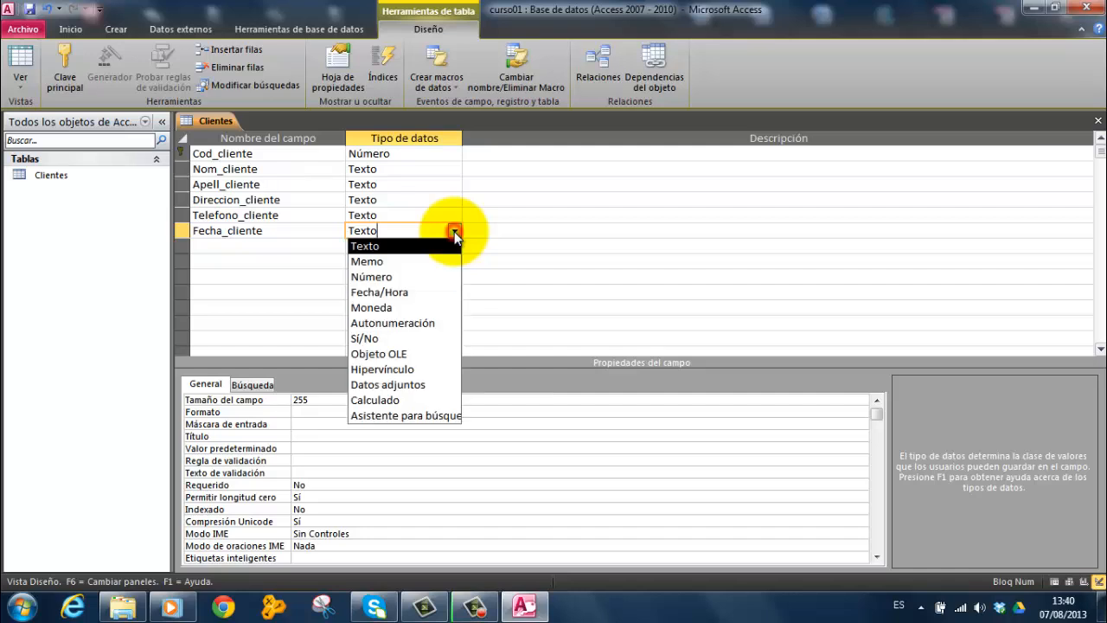
{"action": "left_click", "coordinate": [403, 293]}
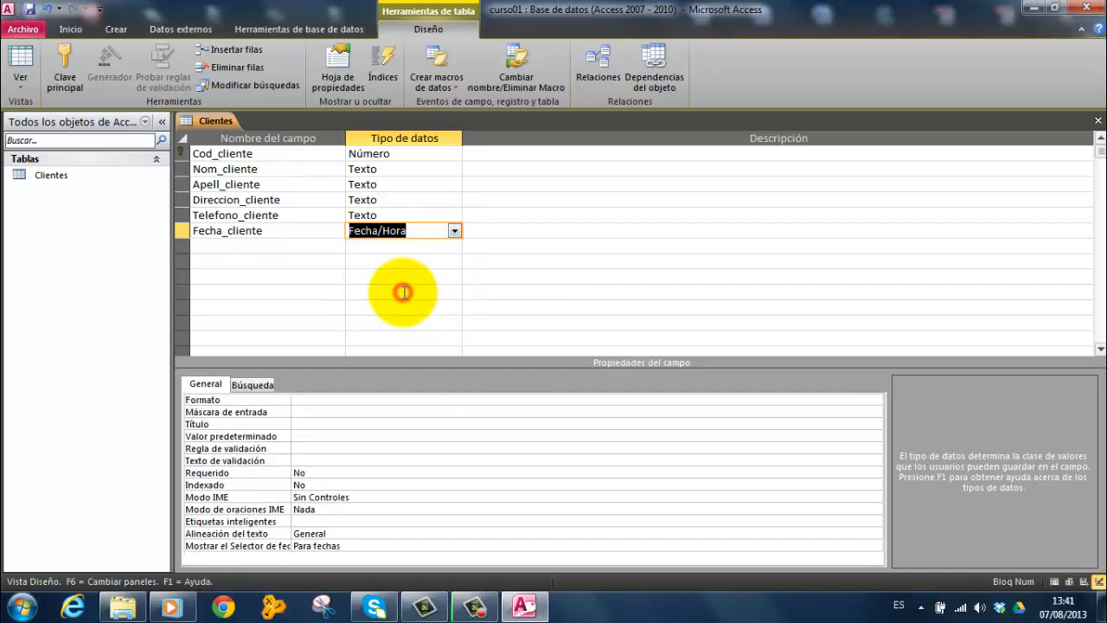
Set the display format (Formato) of the Fecha_cliente field to Fecha corta
{"action": "left_click", "coordinate": [311, 399]}
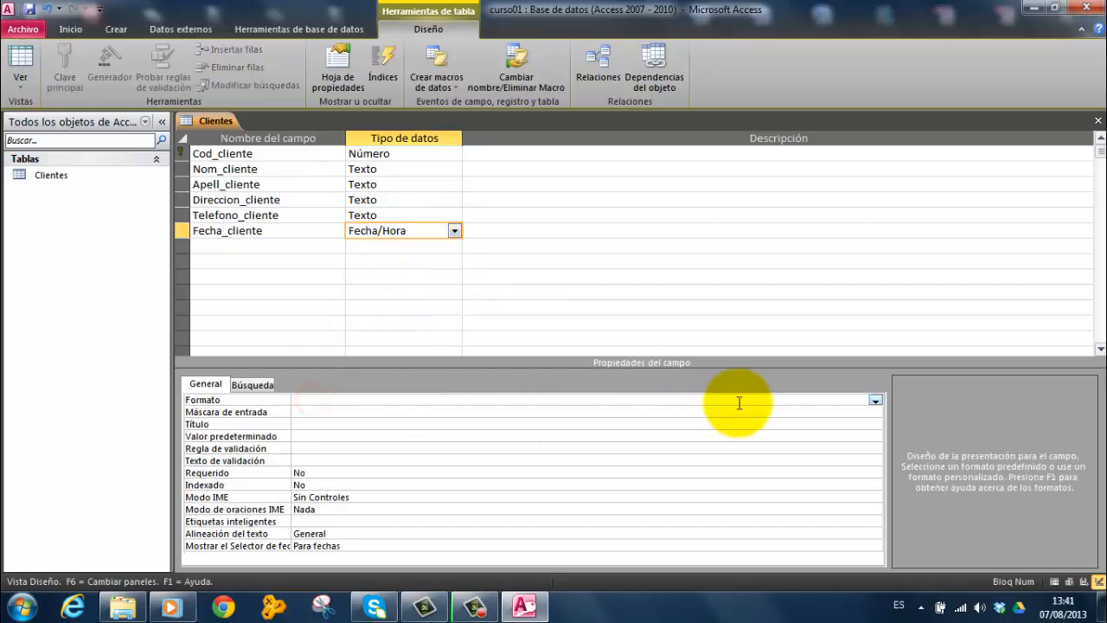
{"action": "left_click", "coordinate": [876, 400]}
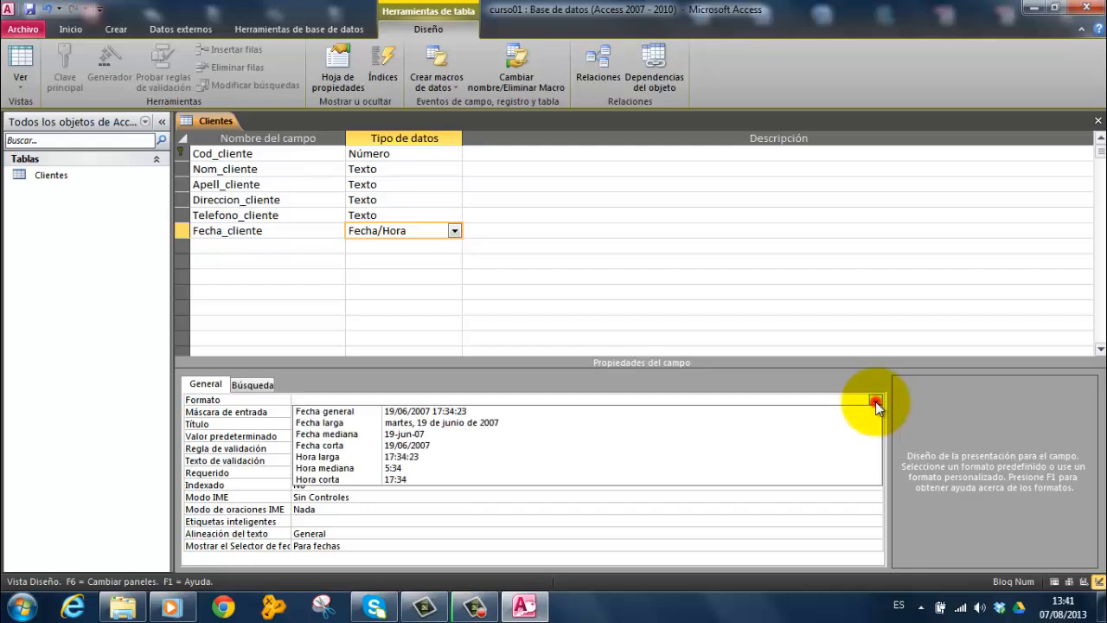
{"action": "left_click", "coordinate": [398, 445]}
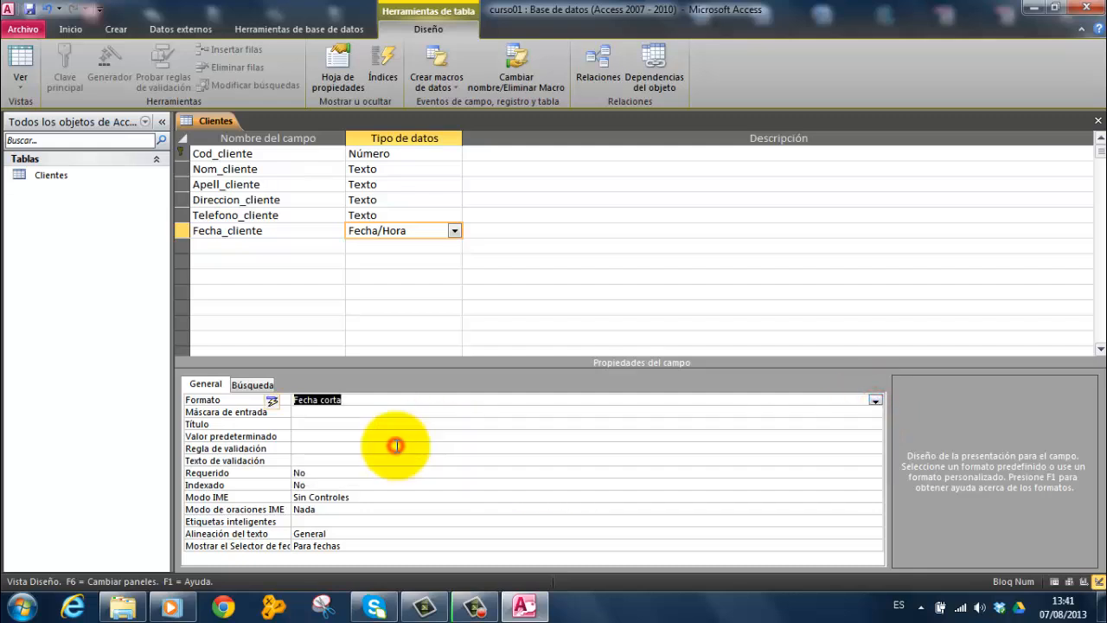
Add a seventh field named Zona_cliente with data type Número and the field size Byte
{"action": "left_click", "coordinate": [200, 247]}
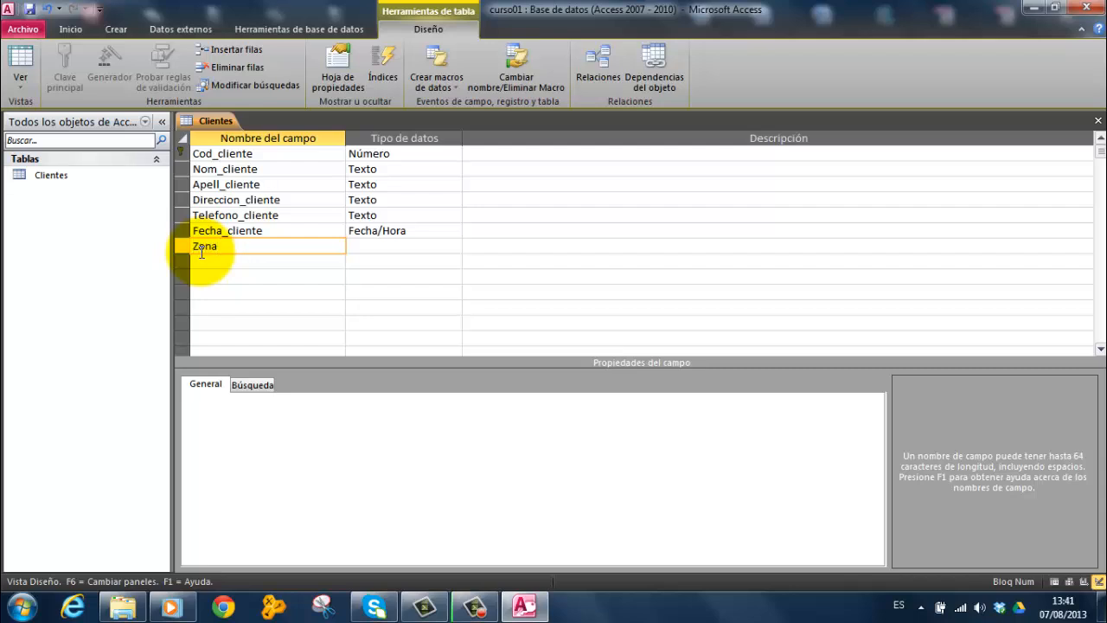
{"action": "type", "text": "Zona_clienmte"}
{"action": "left_click", "coordinate": [419, 245]}
{"action": "left_click", "coordinate": [454, 248]}
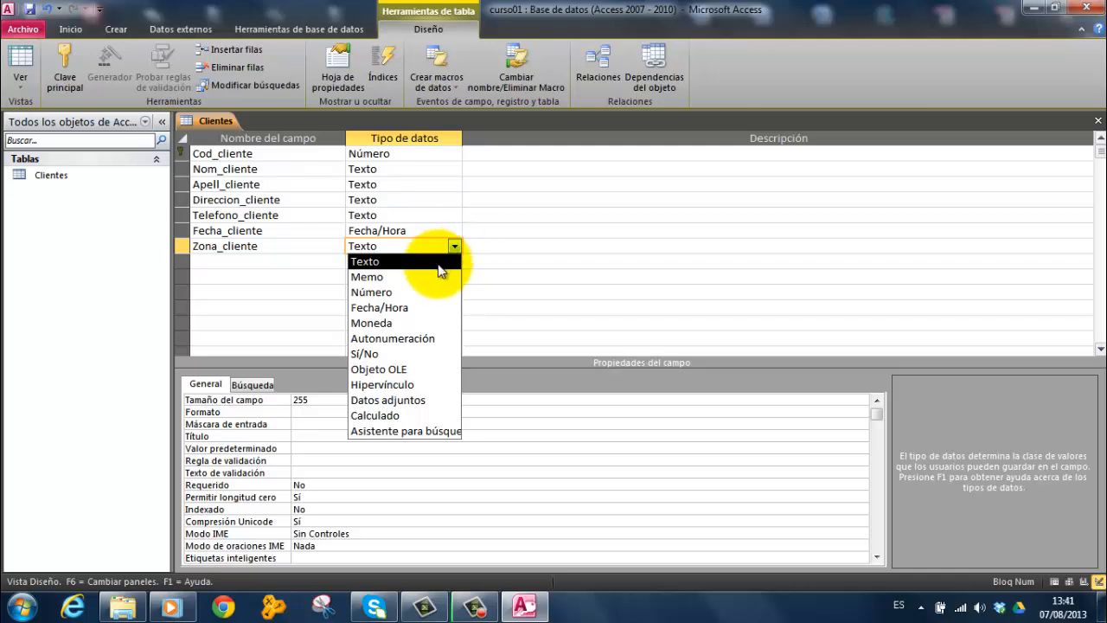
{"action": "left_click", "coordinate": [388, 292]}
{"action": "left_click", "coordinate": [393, 399]}
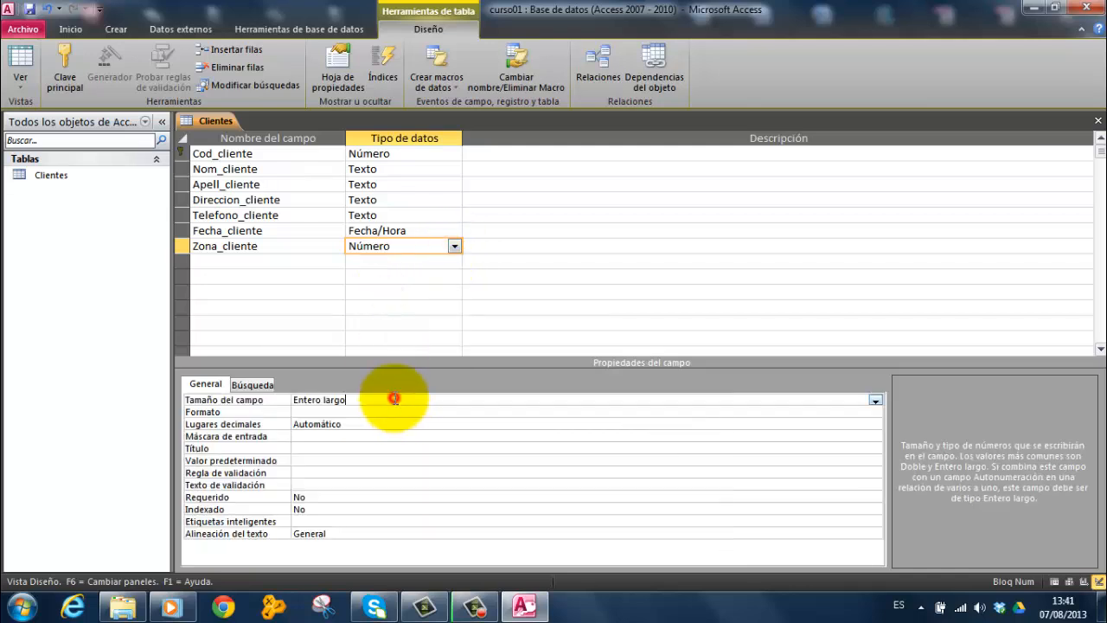
{"action": "left_click", "coordinate": [875, 400]}
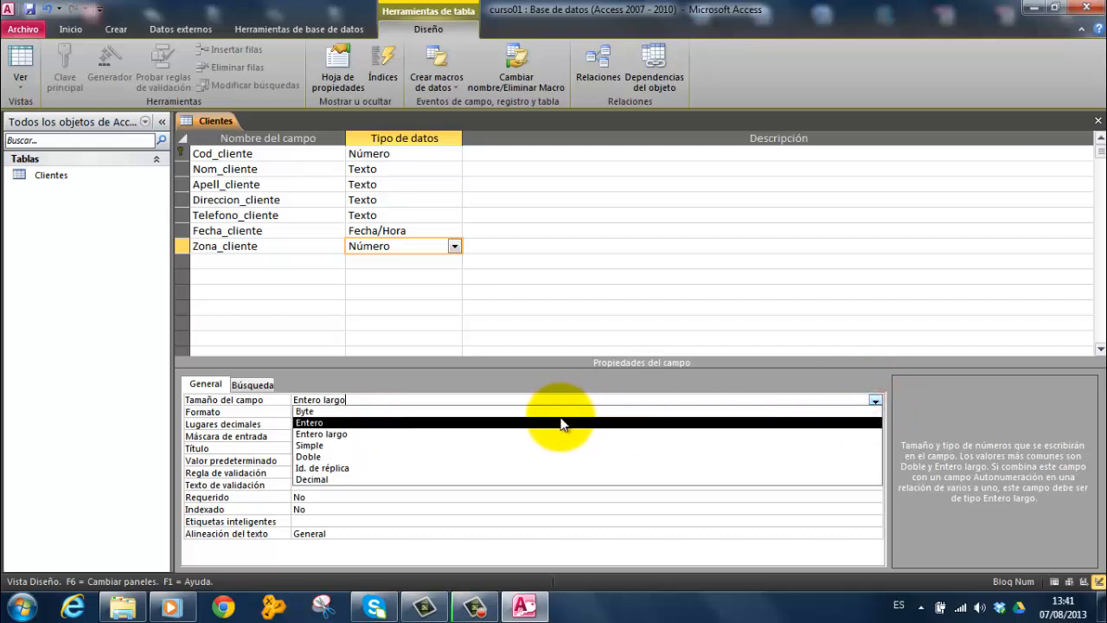
{"action": "left_click", "coordinate": [384, 411]}
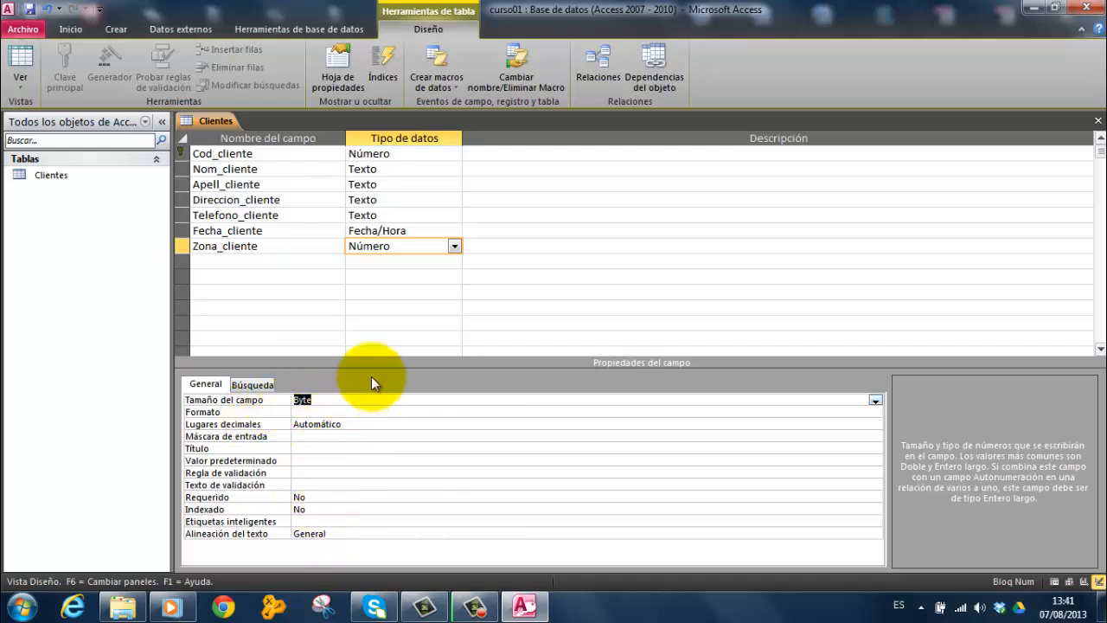
Insert an empty row above the Direccion_cliente field and delete that row again
{"action": "left_click", "coordinate": [252, 263]}
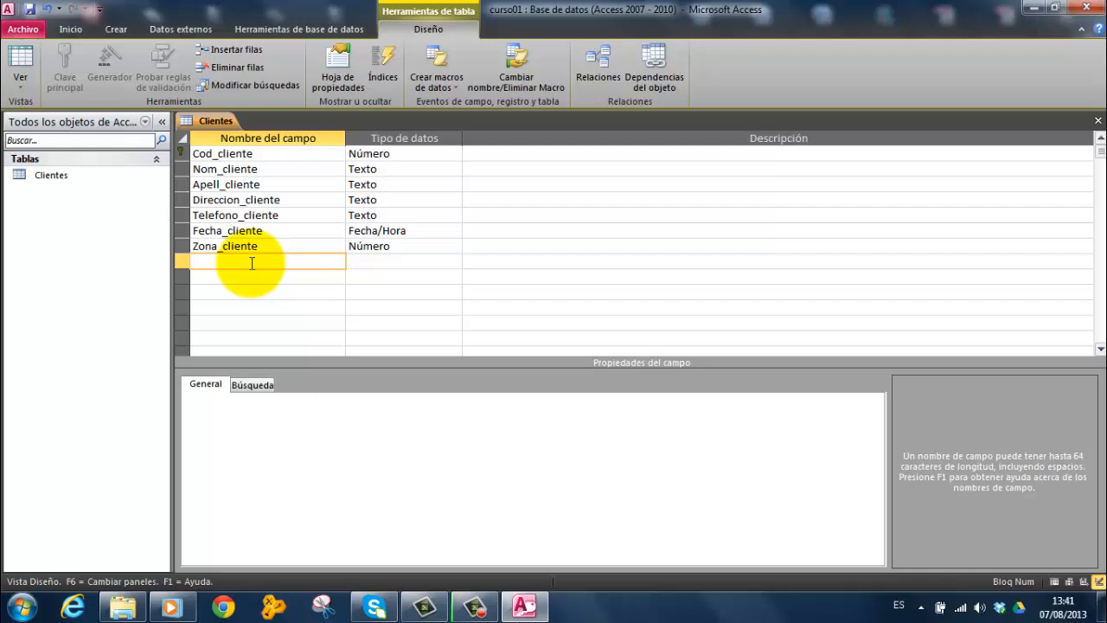
{"action": "left_click", "coordinate": [194, 199]}
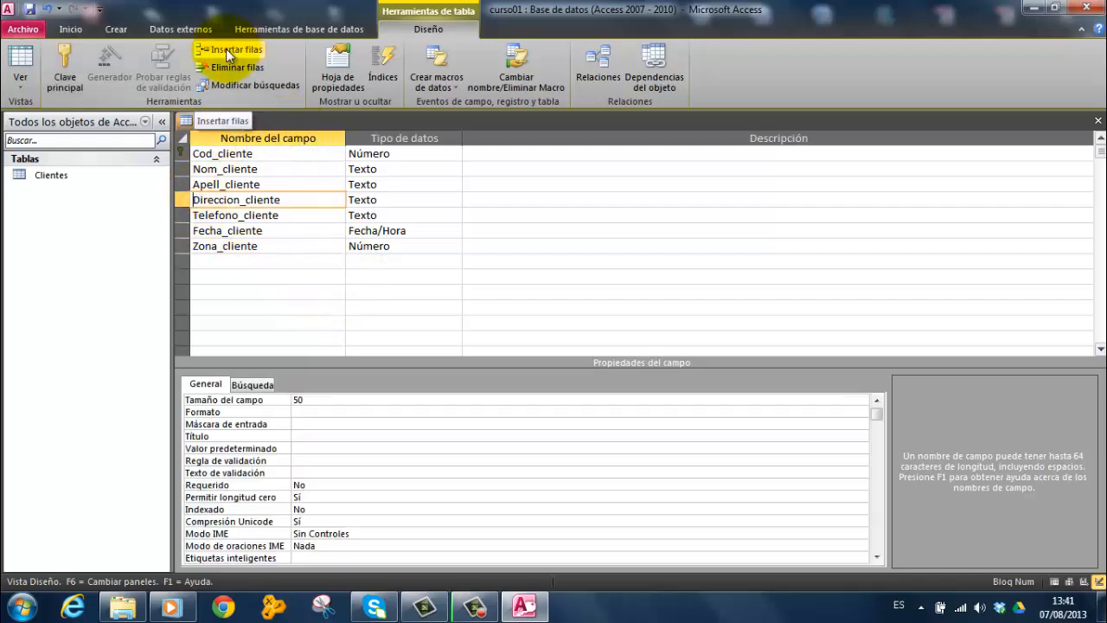
{"action": "left_click", "coordinate": [228, 52]}
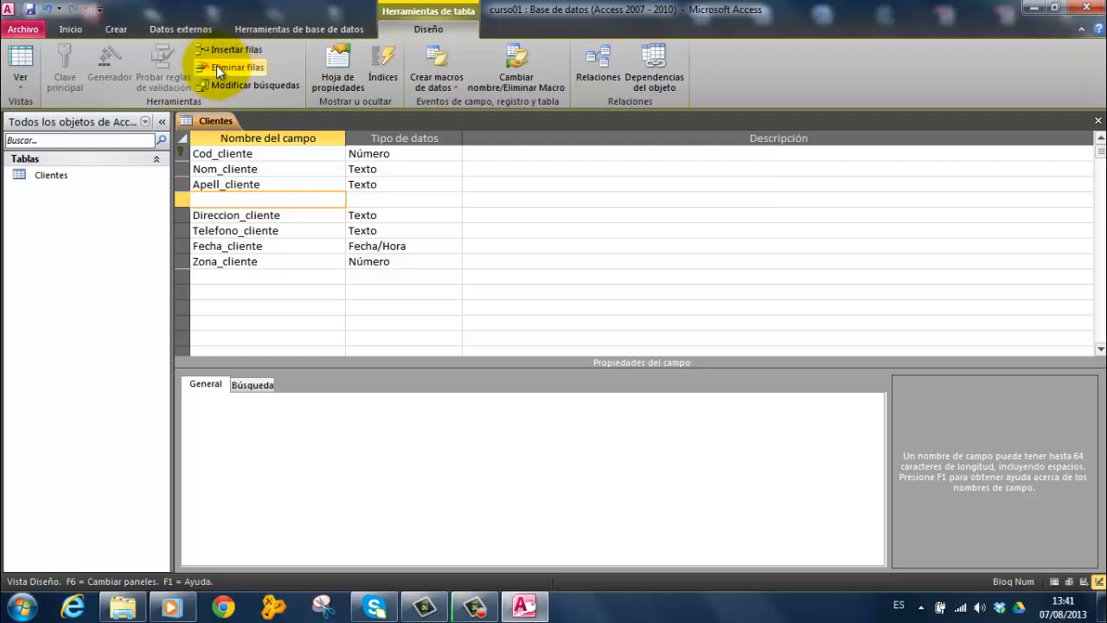
{"action": "left_click", "coordinate": [216, 67]}
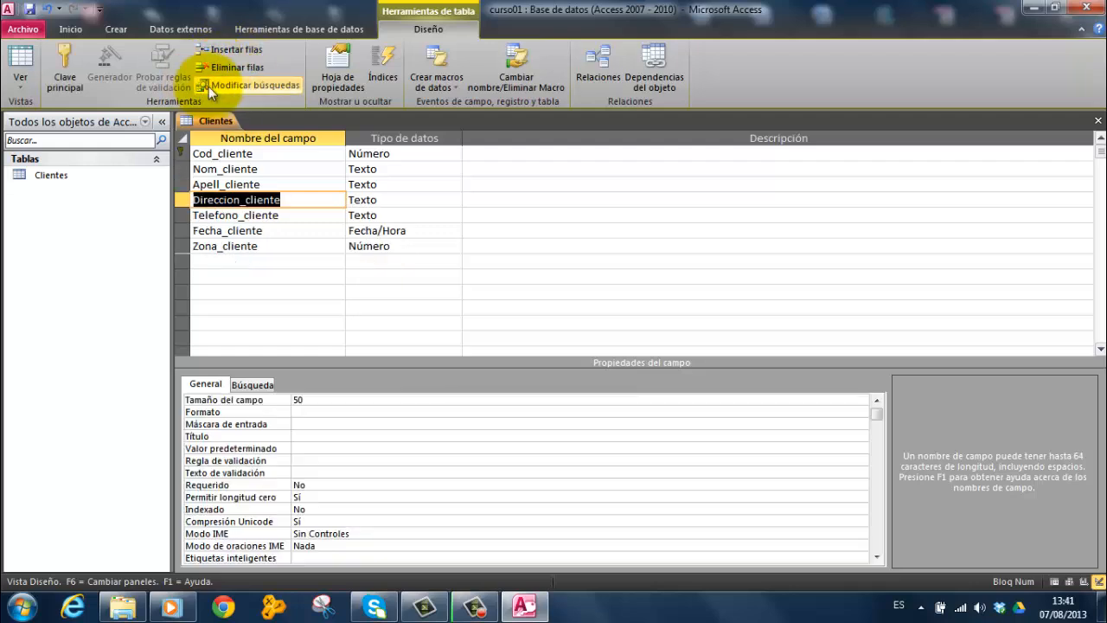
Open the property sheet (Hoja de propiedades) of the Clientes table to examine its table-level properties
{"action": "left_click", "coordinate": [339, 84]}
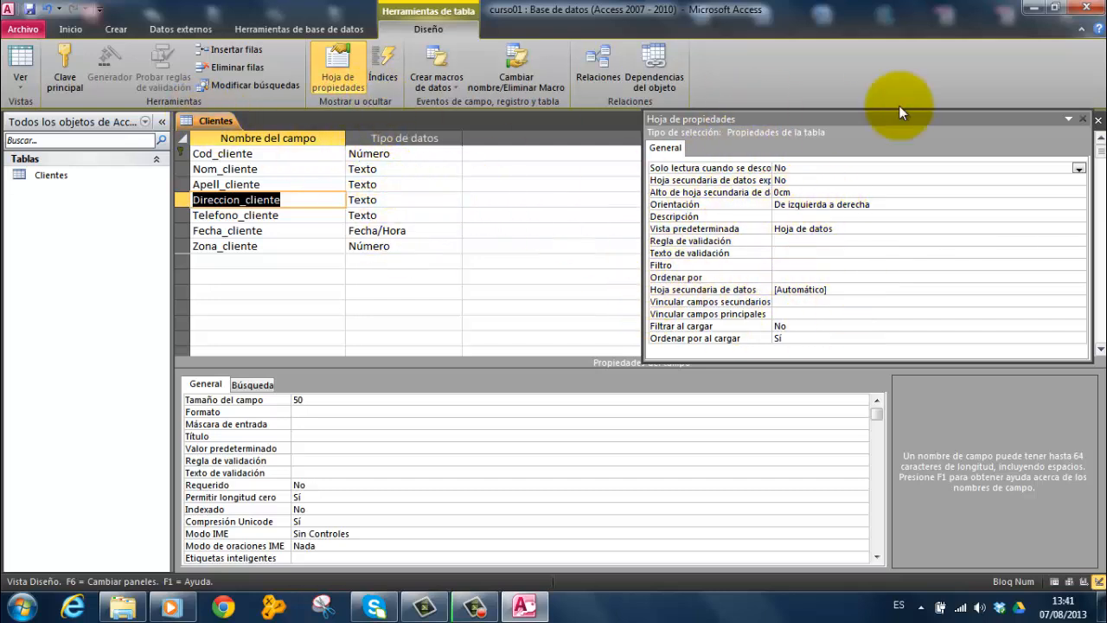
{"action": "left_click", "coordinate": [1065, 116]}
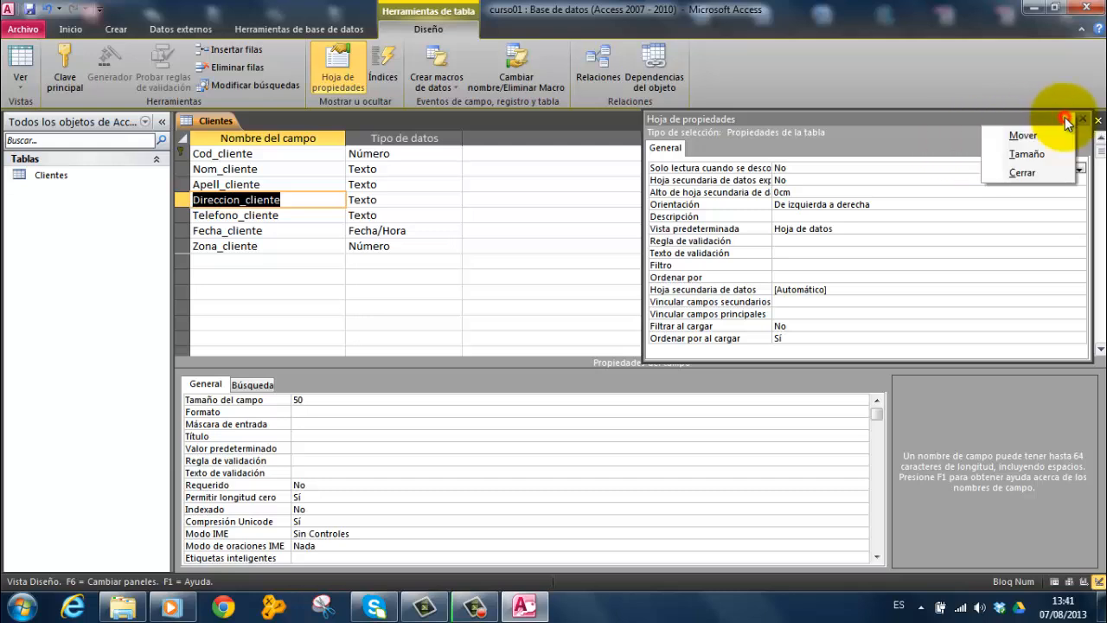
{"action": "left_click", "coordinate": [580, 200]}
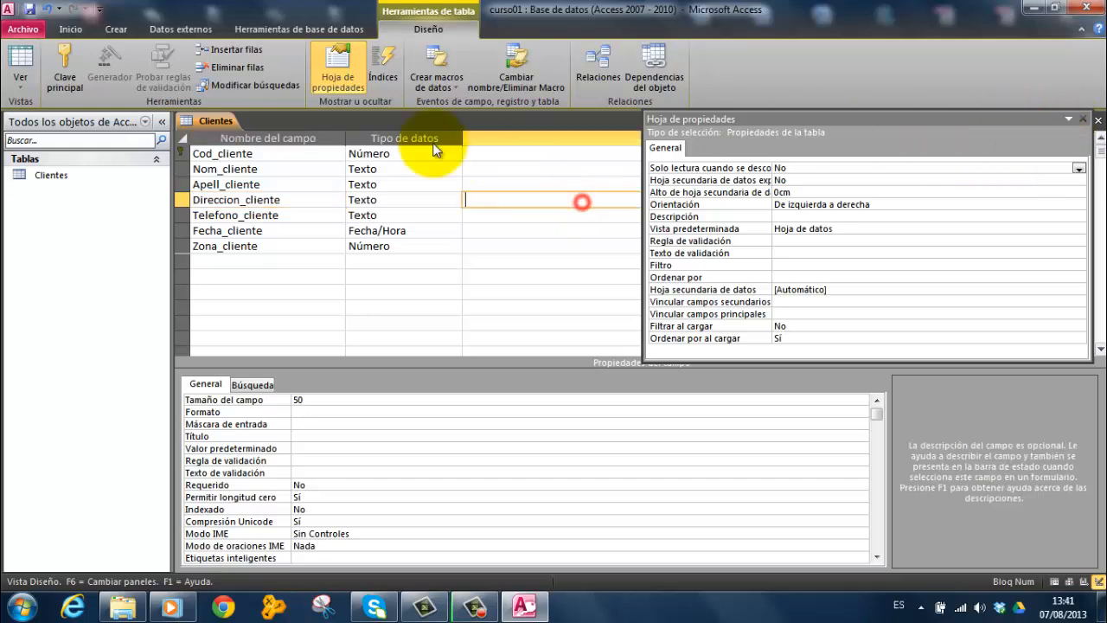
Open the Índices window of the Clientes table to examine its indexes, and close it again
{"action": "left_click", "coordinate": [383, 80]}
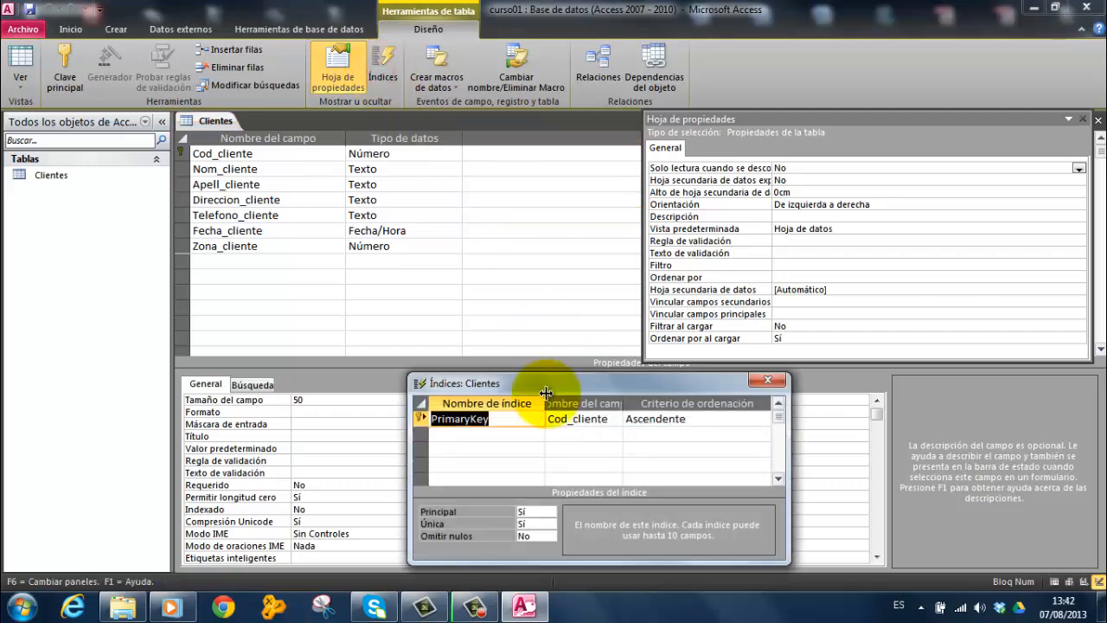
{"action": "left_click_drag", "start_coordinate": [545, 392], "coordinate": [778, 386]}
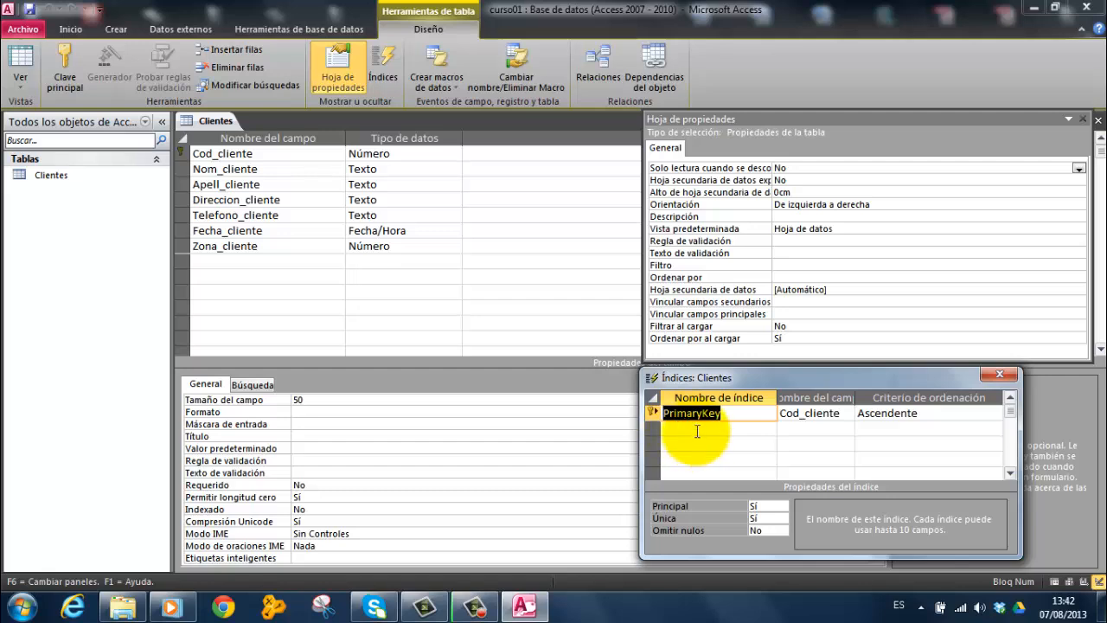
{"action": "left_click_drag", "start_coordinate": [712, 377], "coordinate": [717, 378]}
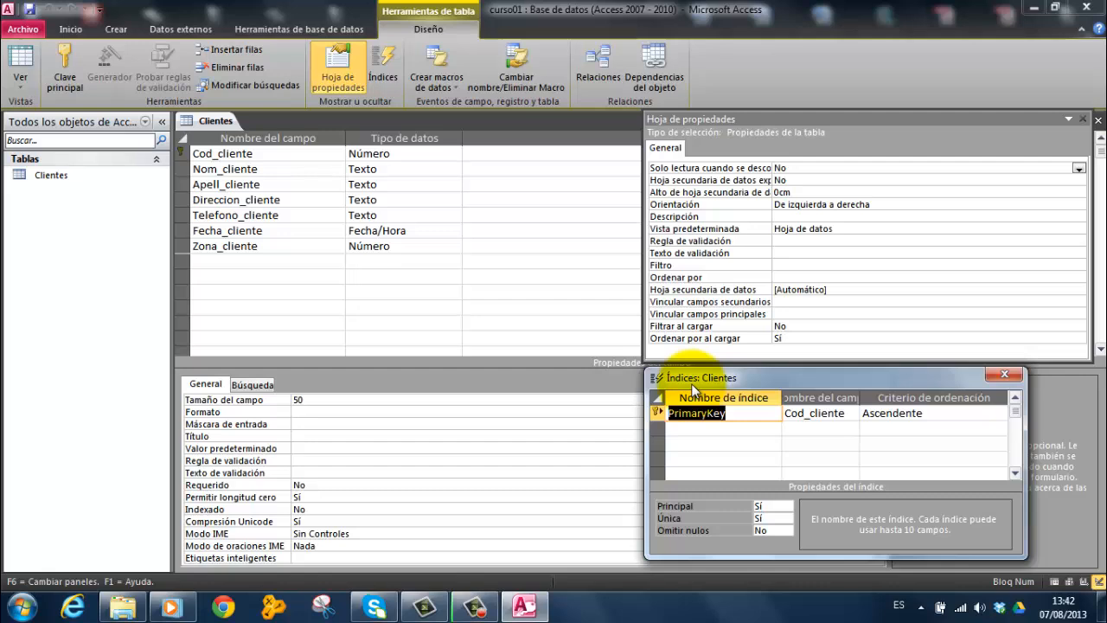
{"action": "left_click", "coordinate": [1005, 373]}
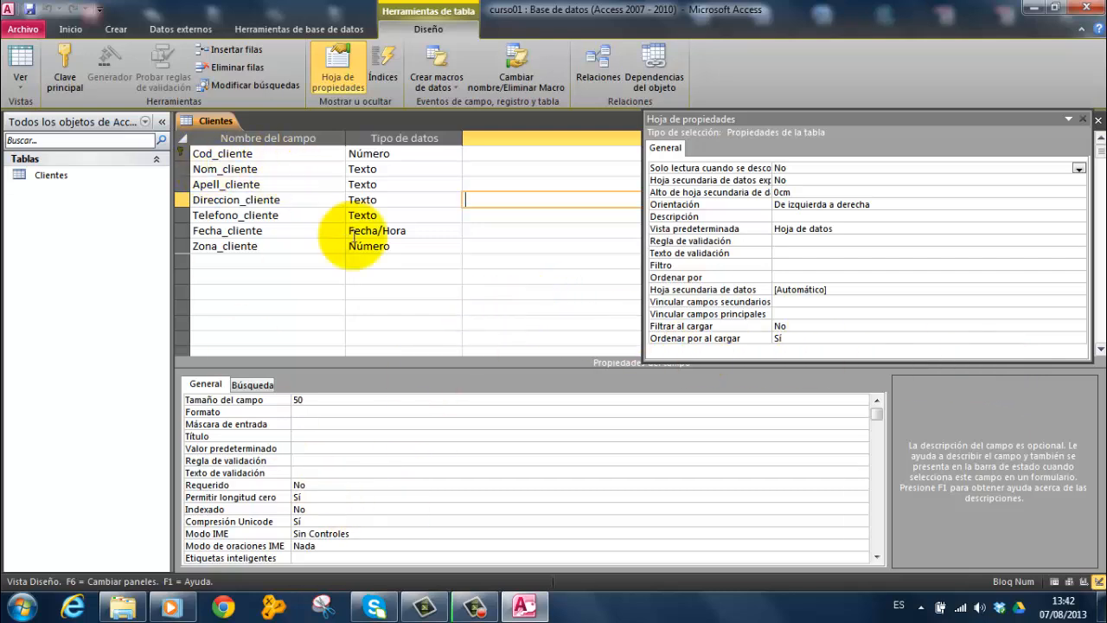
Close the property sheet and save the design of the Clientes table
{"action": "left_click", "coordinate": [1081, 118]}
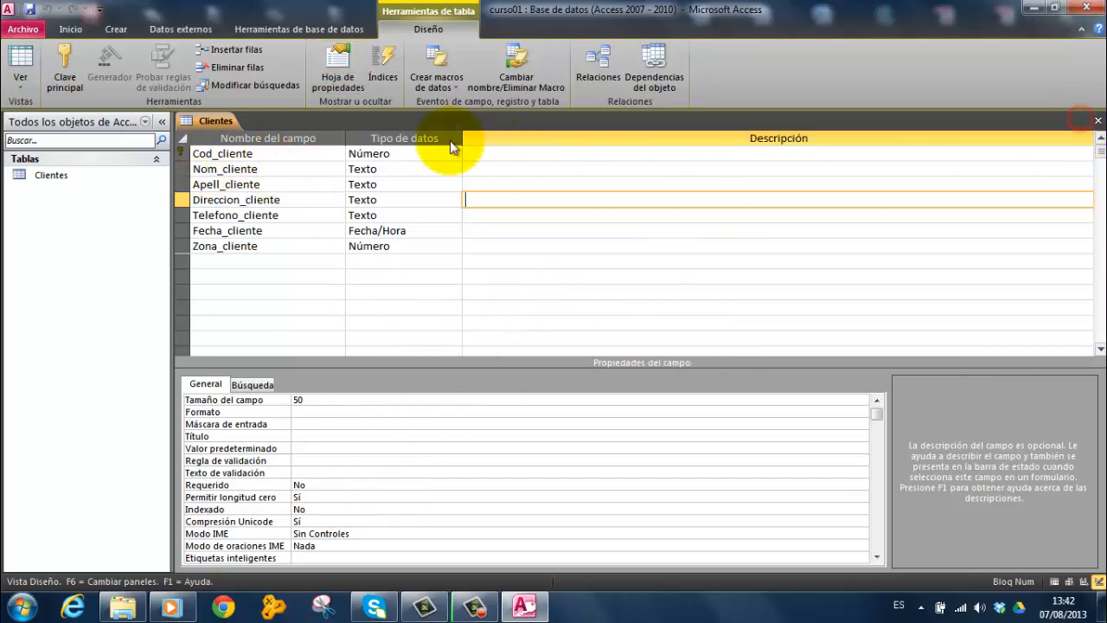
{"action": "right_click", "coordinate": [215, 121]}
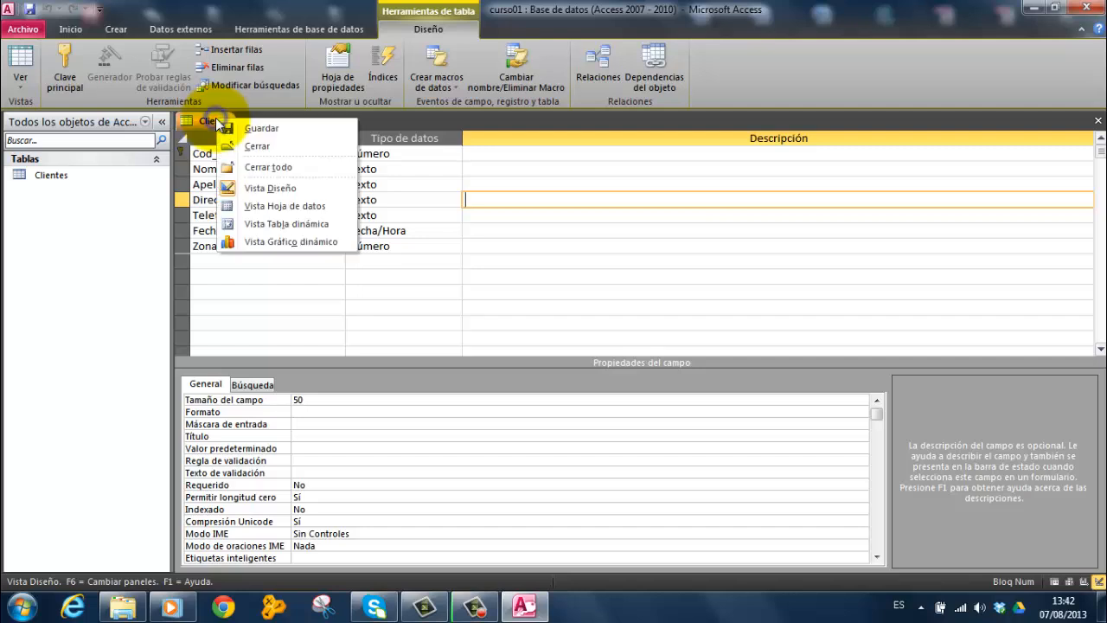
{"action": "left_click", "coordinate": [258, 128]}
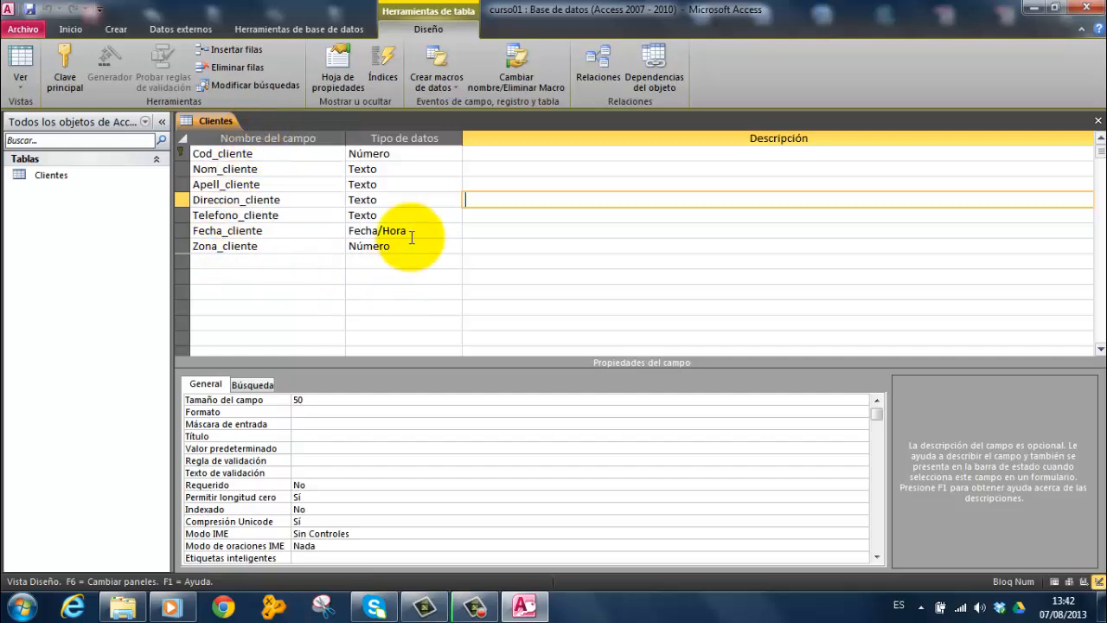
Try the primary key on Nom_cliente and on Apell_cliente, and assign it back to Cod_cliente
{"action": "left_click", "coordinate": [195, 150]}
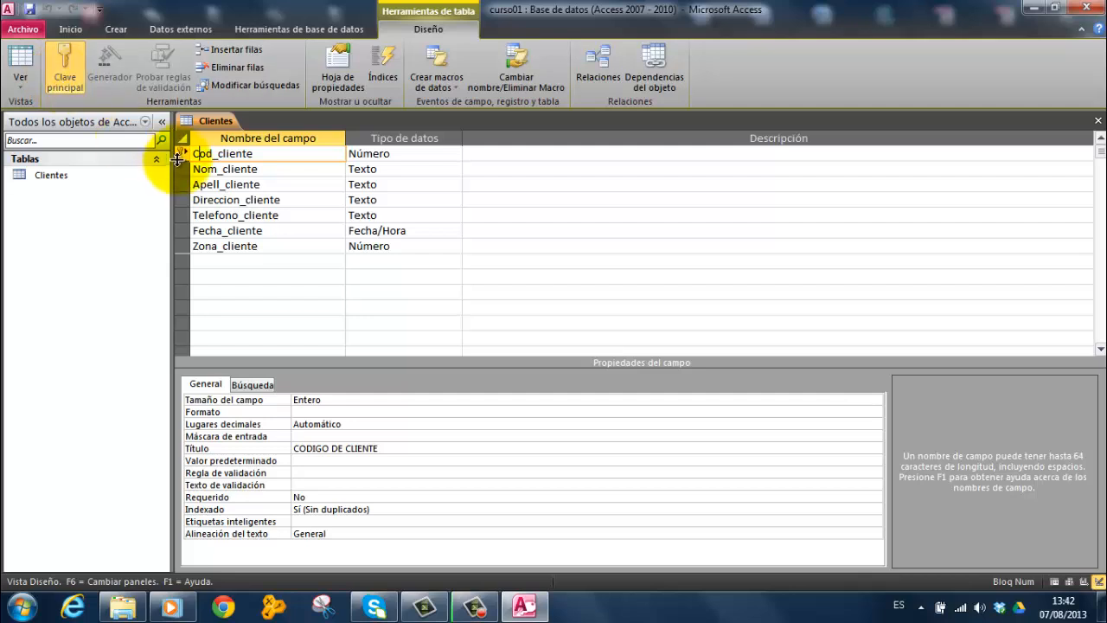
{"action": "left_click", "coordinate": [183, 169]}
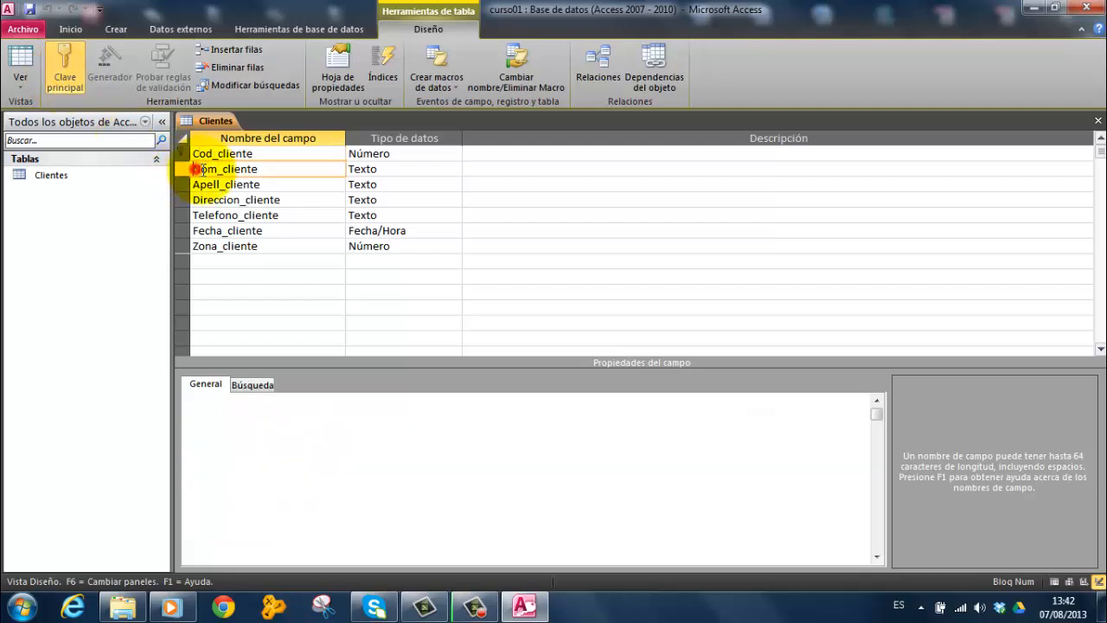
{"action": "left_click", "coordinate": [67, 65]}
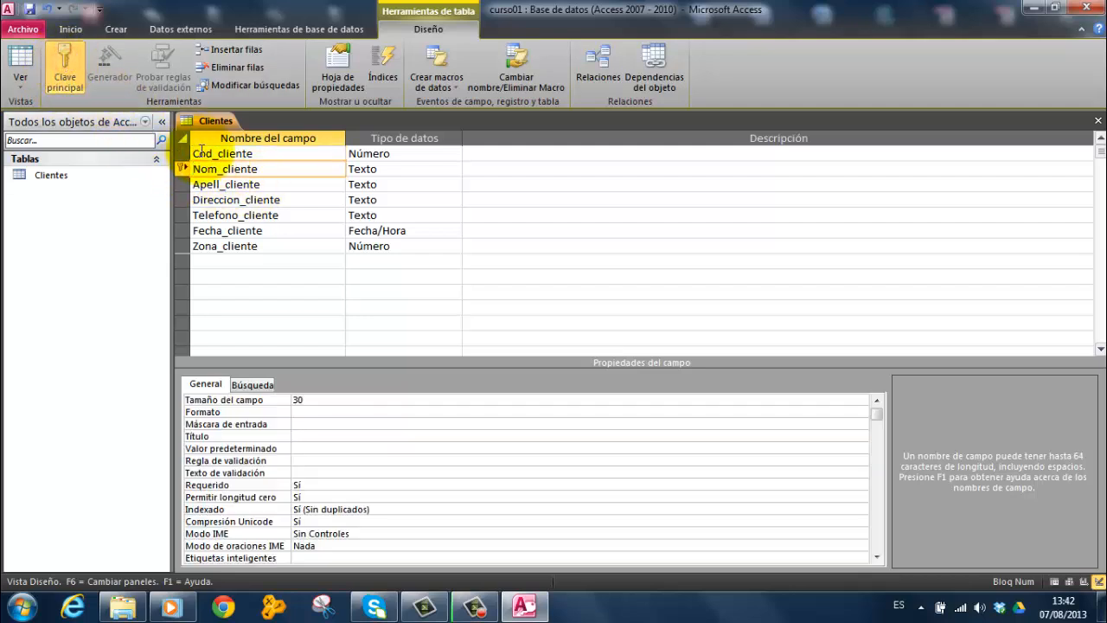
{"action": "left_click", "coordinate": [197, 184]}
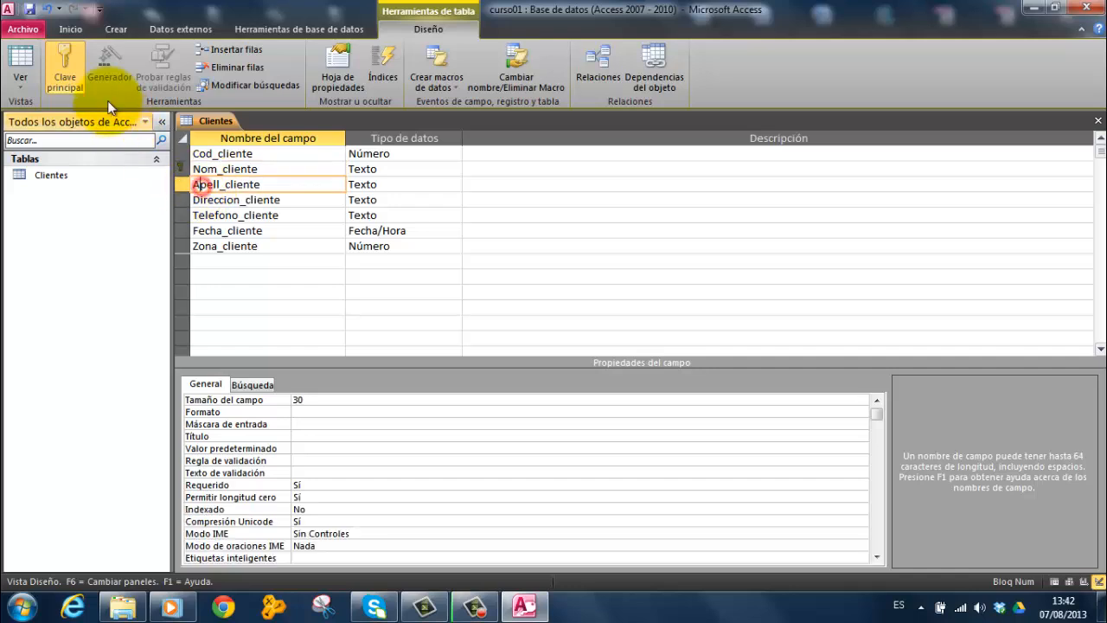
{"action": "left_click", "coordinate": [67, 59]}
{"action": "left_click", "coordinate": [201, 153]}
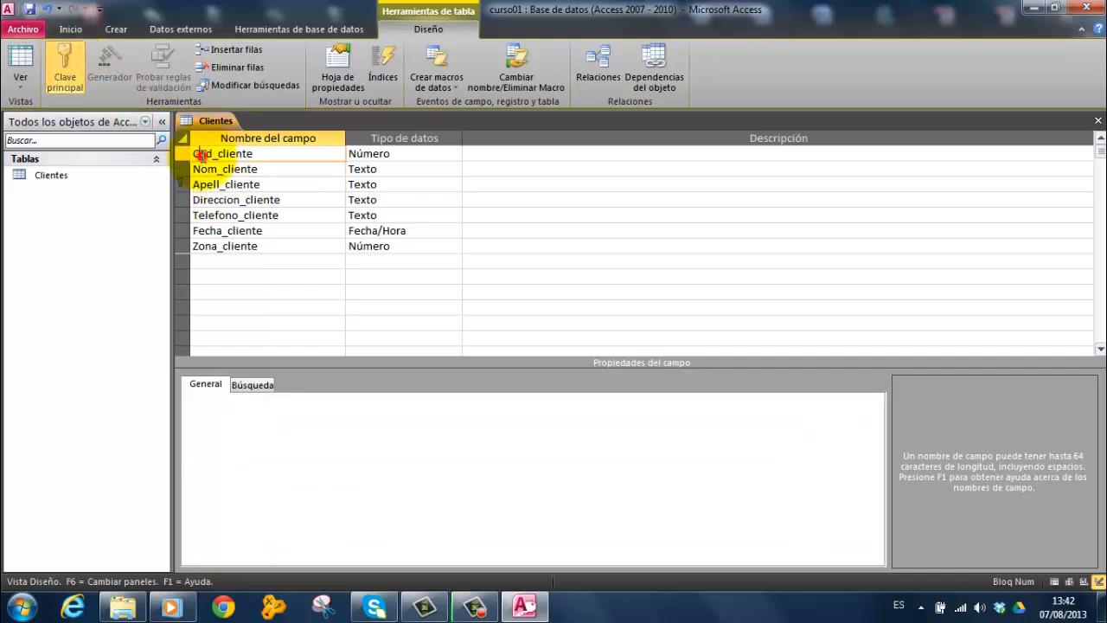
{"action": "left_click", "coordinate": [66, 61]}
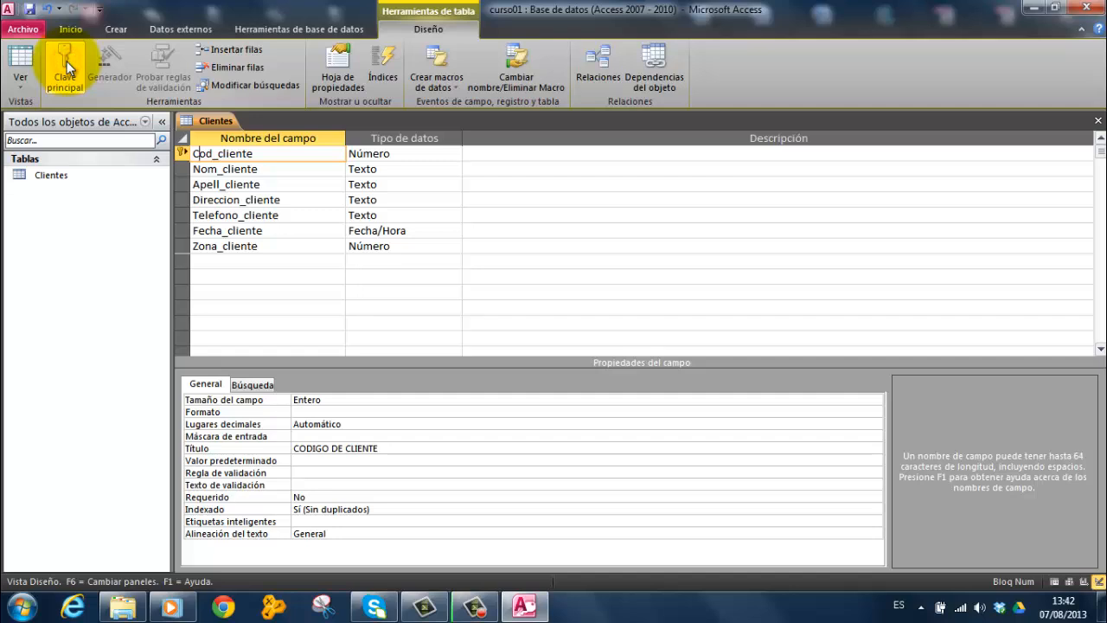
Close all open objects, saving the design changes of the Clientes table
{"action": "right_click", "coordinate": [220, 124]}
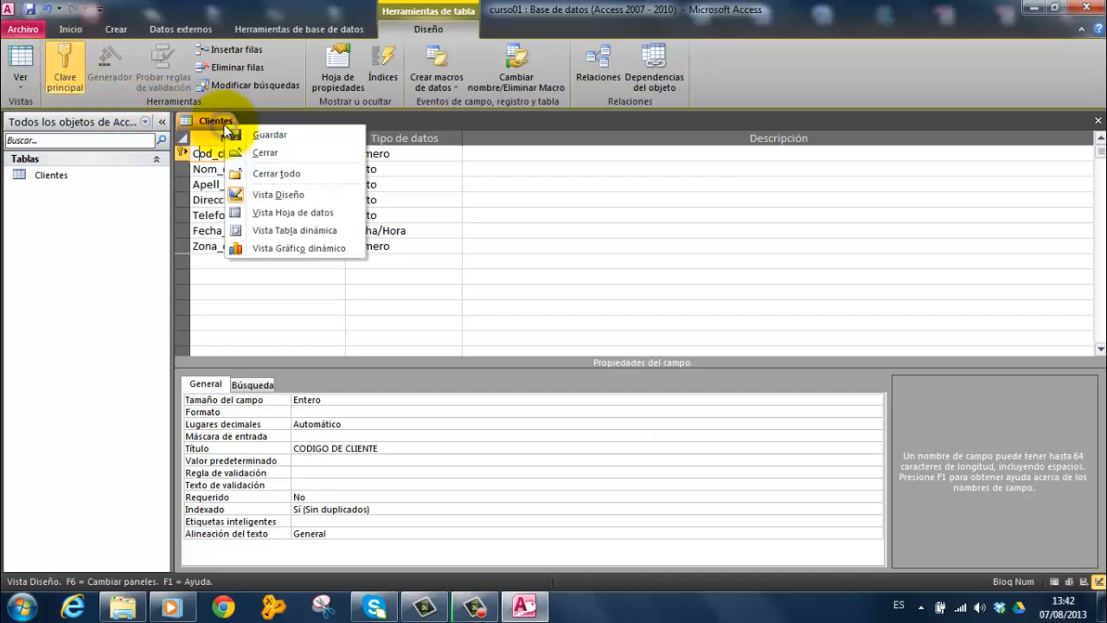
{"action": "left_click", "coordinate": [262, 174]}
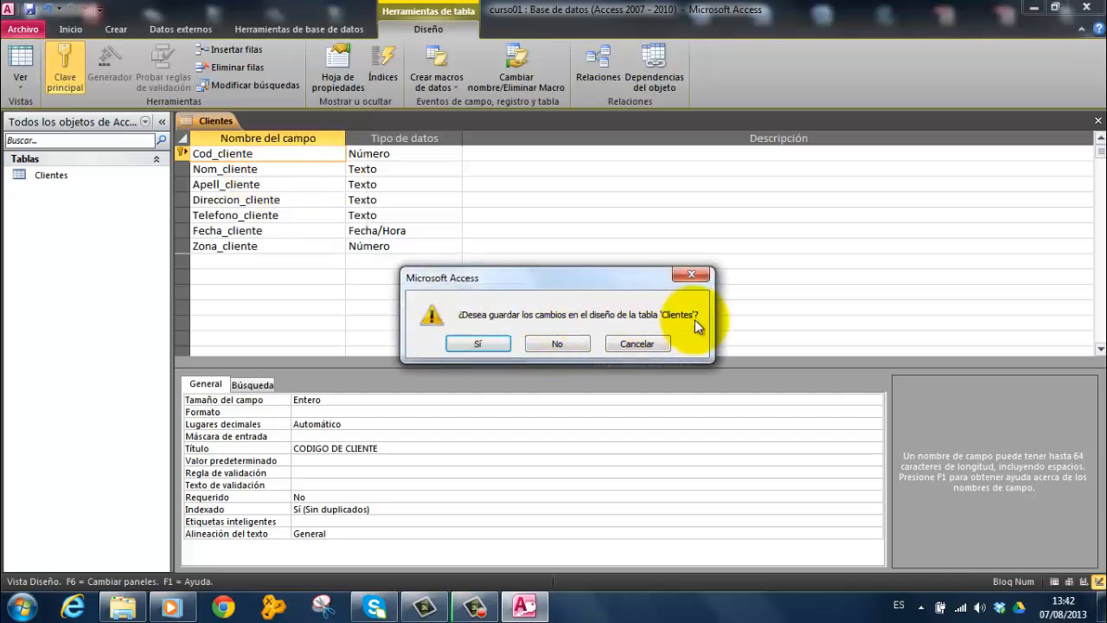
{"action": "left_click", "coordinate": [484, 344]}
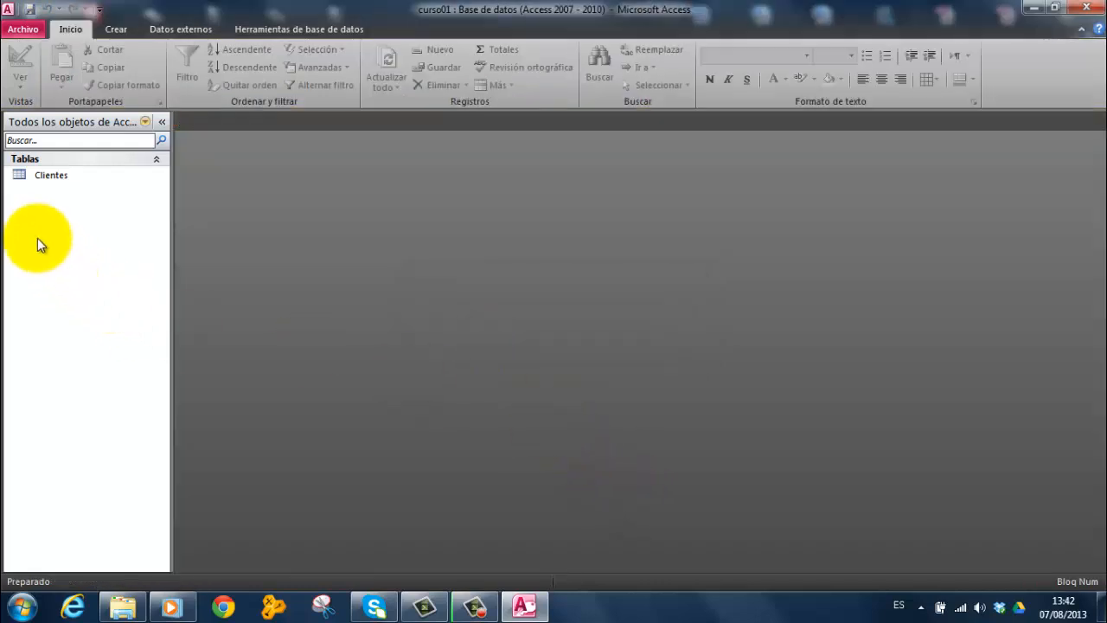
Open the Clientes table in datasheet view and check which other views are available
{"action": "left_click", "coordinate": [37, 175]}
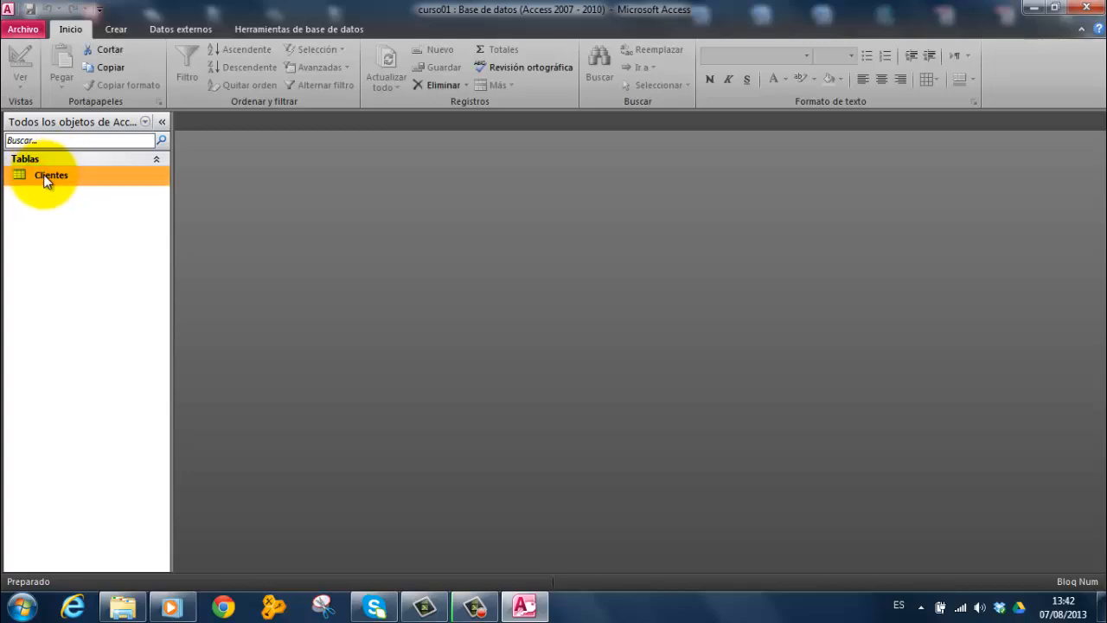
{"action": "double_click", "coordinate": [36, 175]}
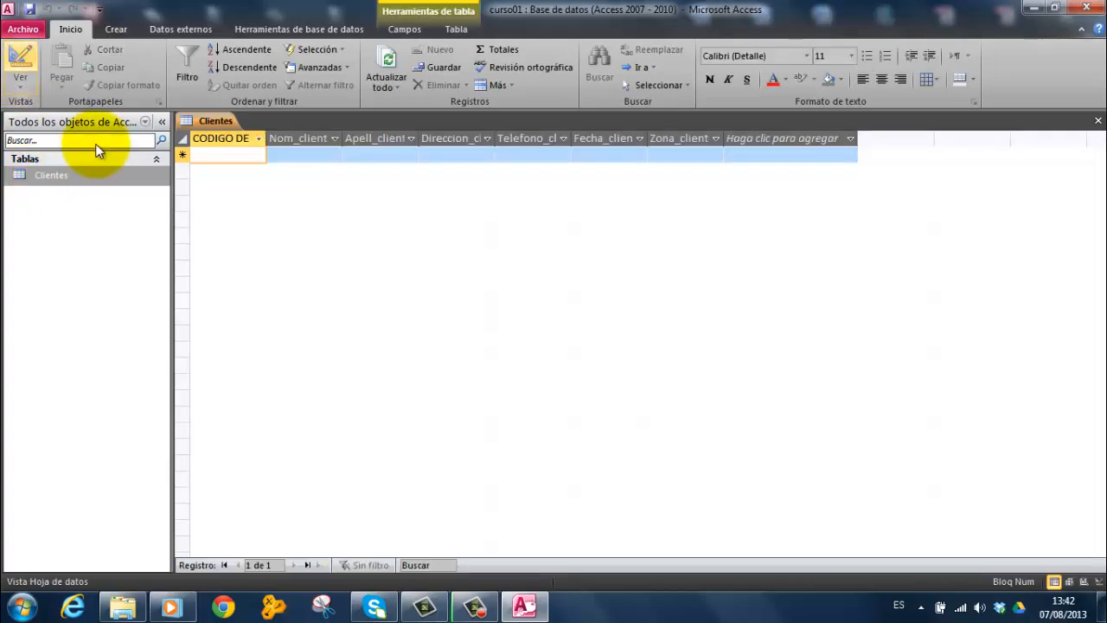
{"action": "left_click", "coordinate": [20, 83]}
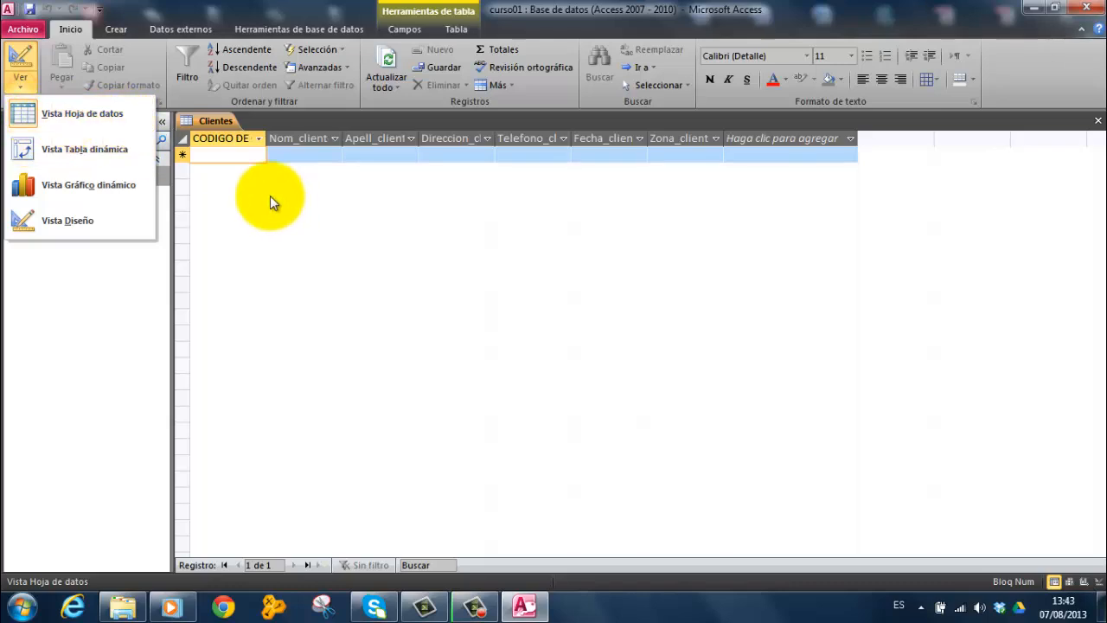
{"action": "left_click", "coordinate": [234, 181]}
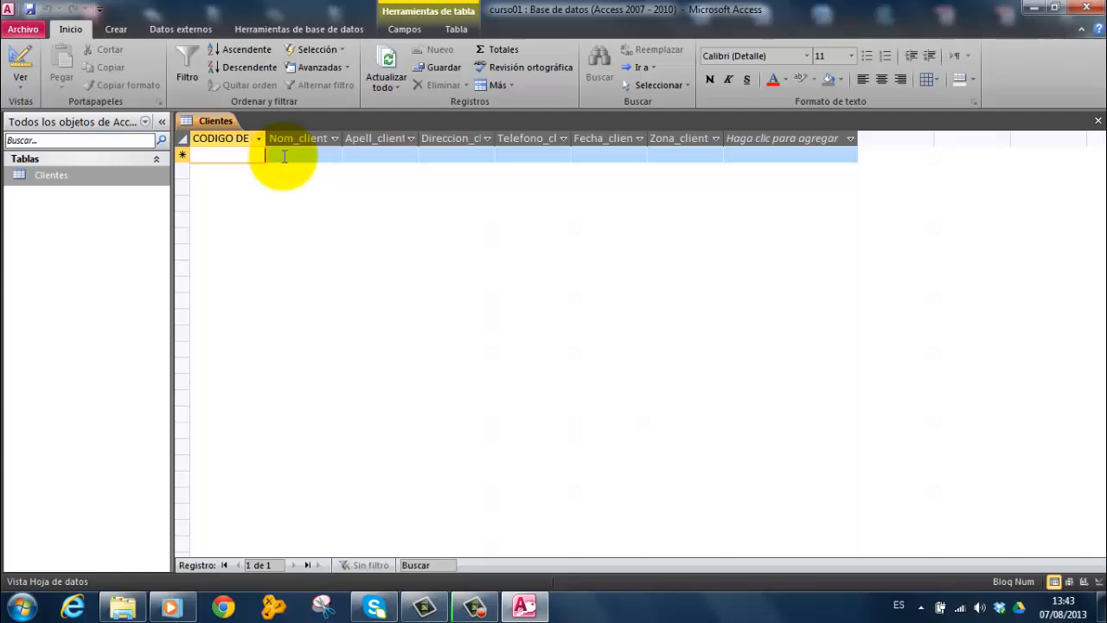
Start the first Clientes record by entering the client's code, first name and surname
{"action": "type", "text": "2"}
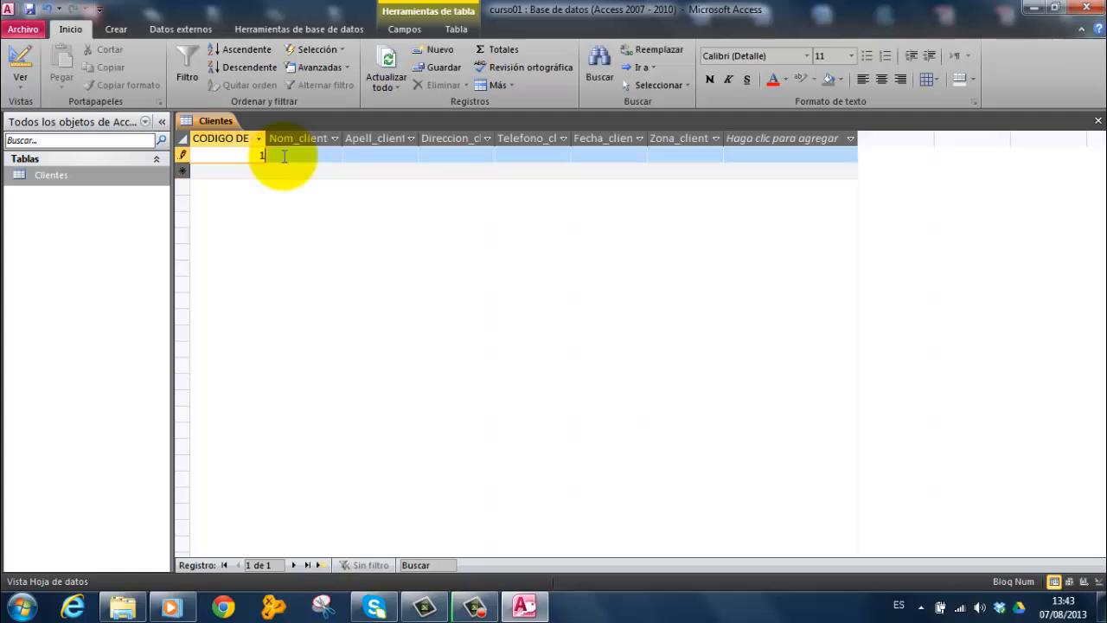
{"action": "type", "text": "1"}
{"action": "left_click", "coordinate": [283, 155]}
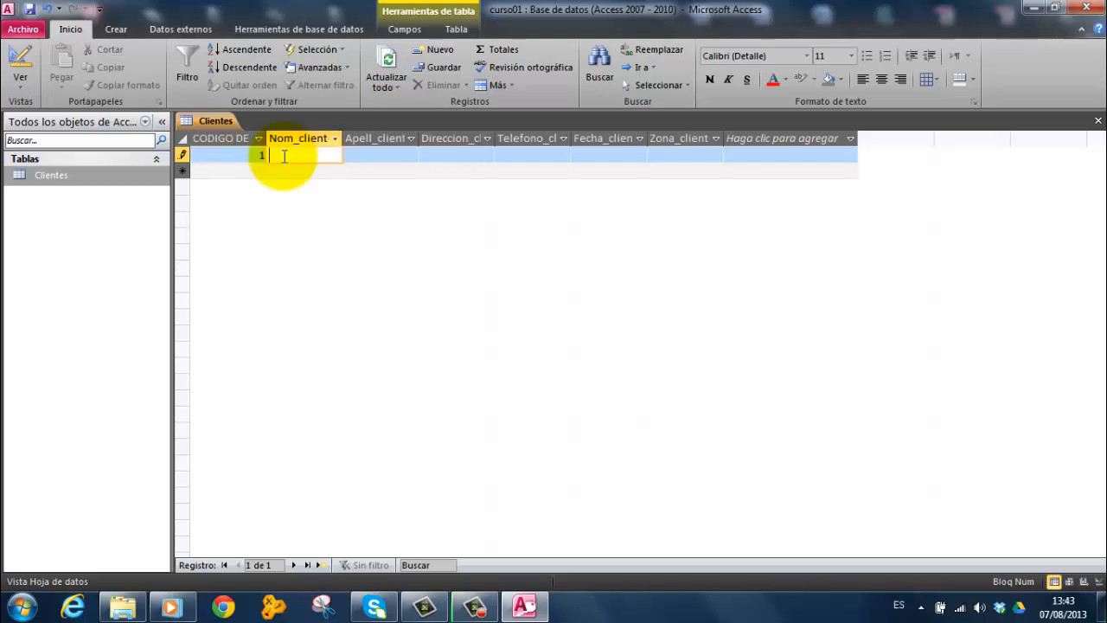
{"action": "type", "text": "Pedro"}
{"action": "key", "text": "Tab"}
{"action": "type", "text": "Perez"}
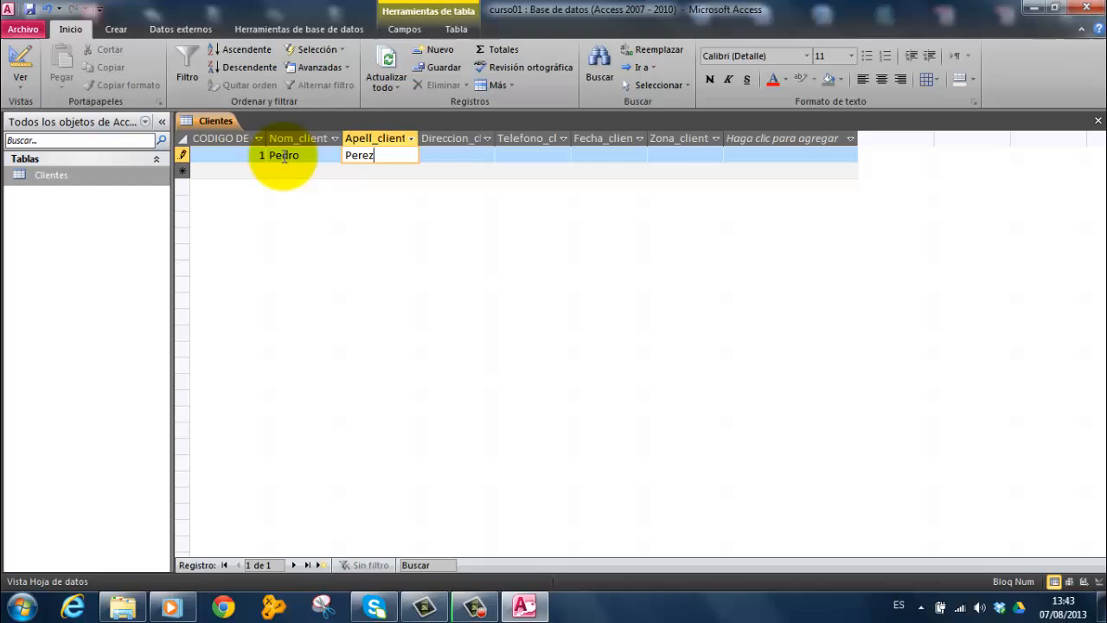
{"action": "key", "text": "Tab"}
Fill in the first client's street address and telephone number
{"action": "type", "text": "Cra "}
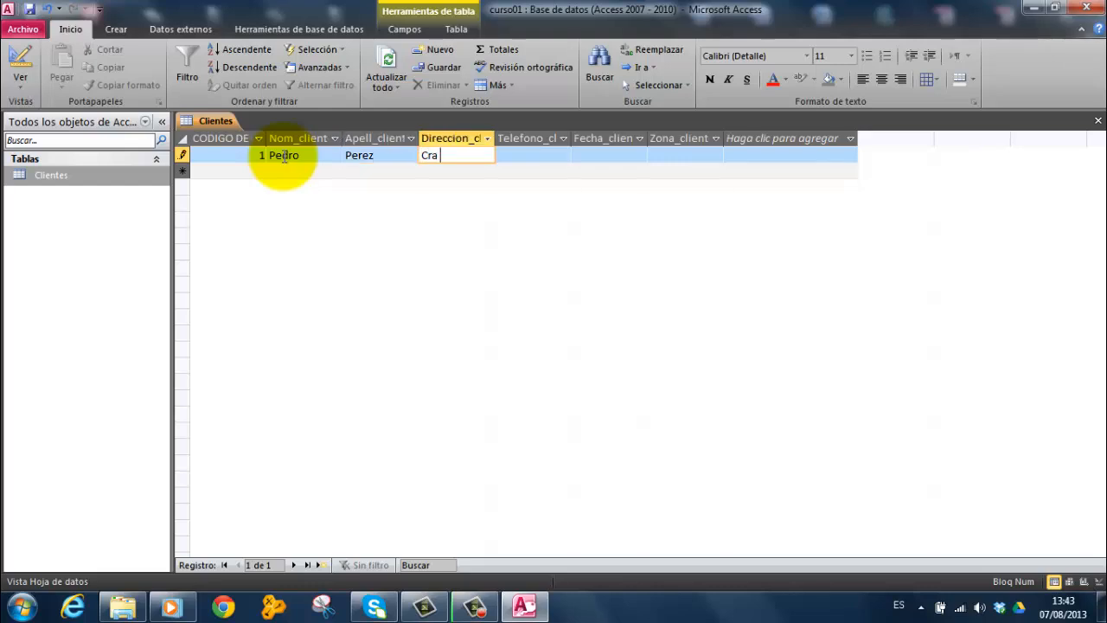
{"action": "type", "text": "1 No 9-34"}
{"action": "key", "text": "Tab"}
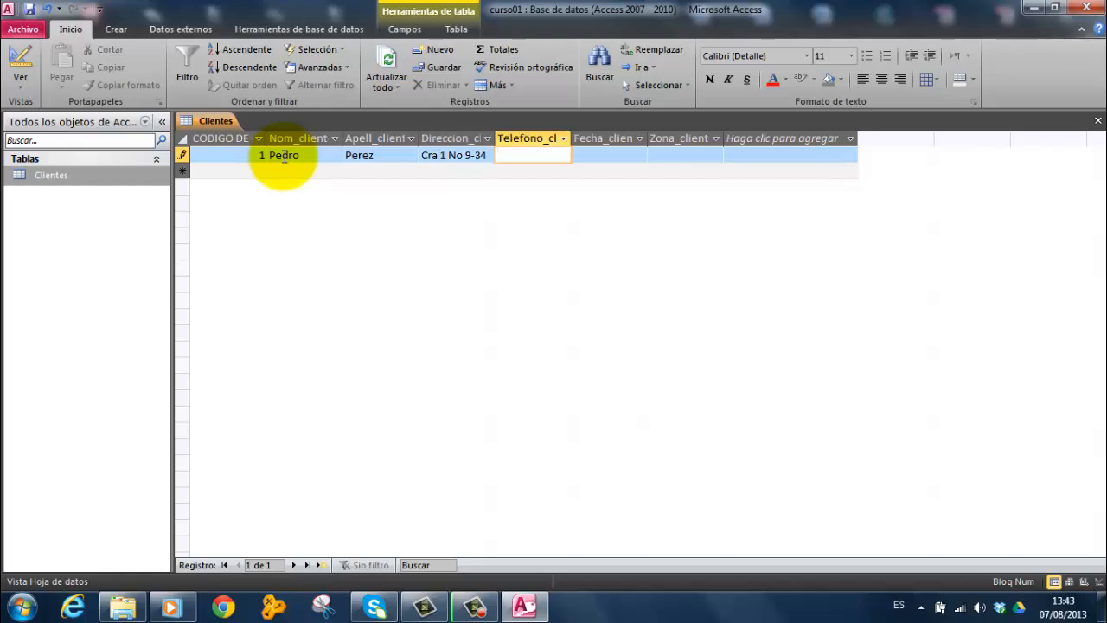
{"action": "type", "text": "7485296"}
{"action": "key", "text": "Tab"}
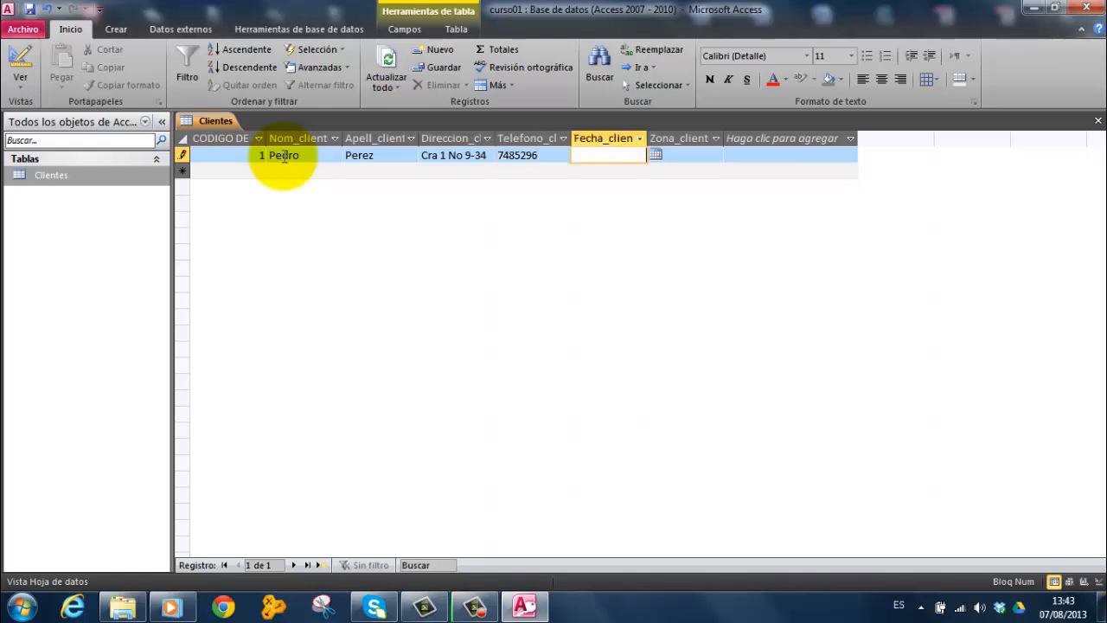
Enter the first client's date in Fecha_cliente and set Zona_cliente to 1, completing the record
{"action": "left_click", "coordinate": [655, 155]}
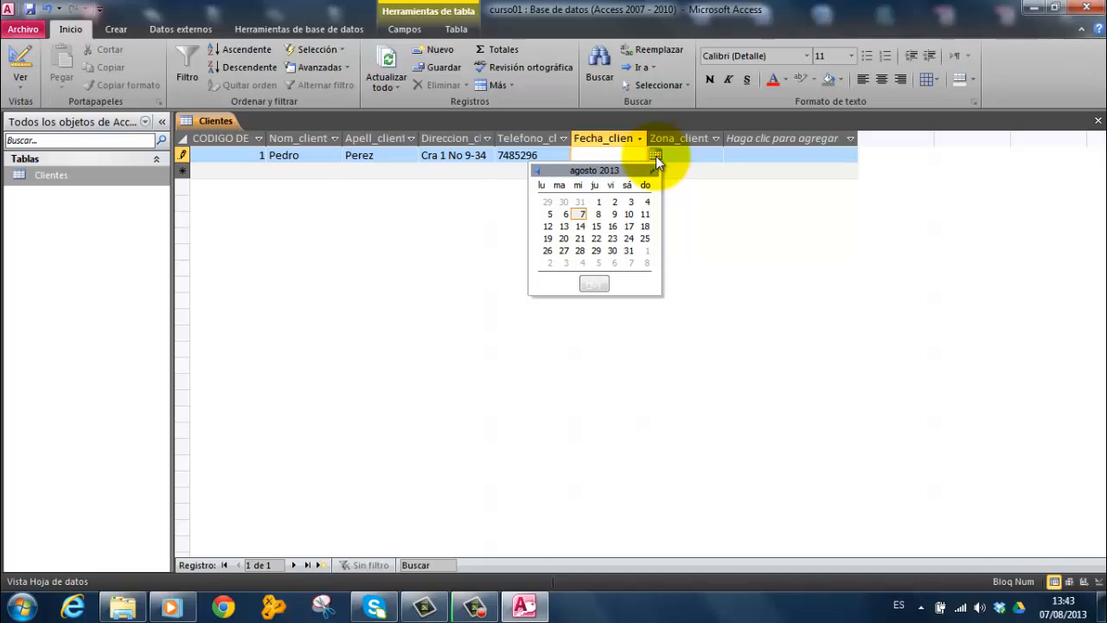
{"action": "left_click", "coordinate": [655, 156]}
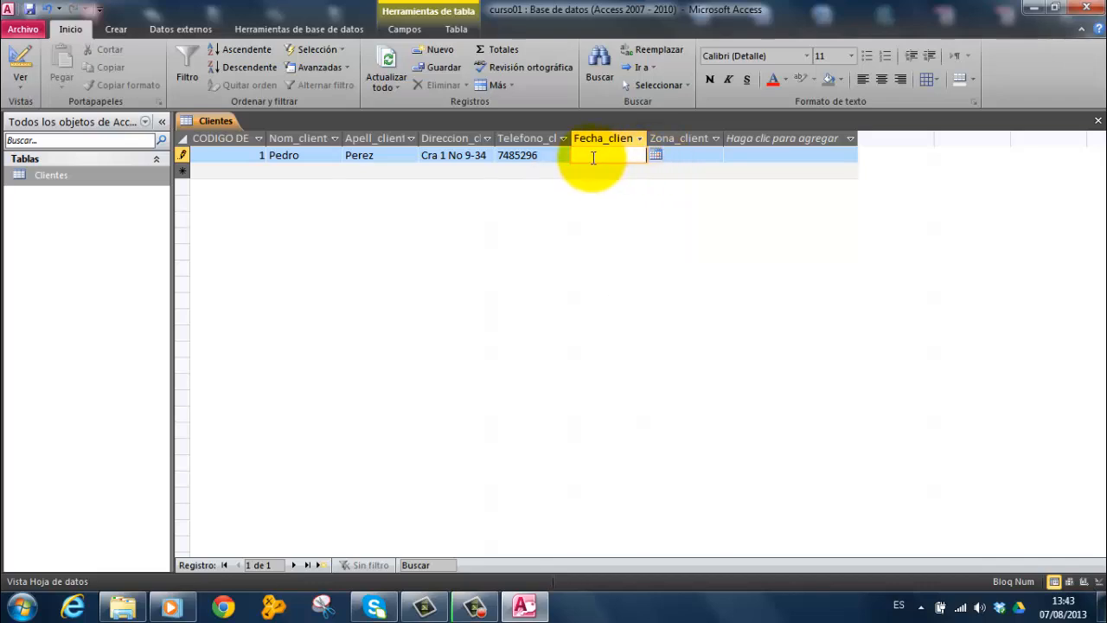
{"action": "type", "text": "07/25/1973"}
{"action": "key", "text": "Tab"}
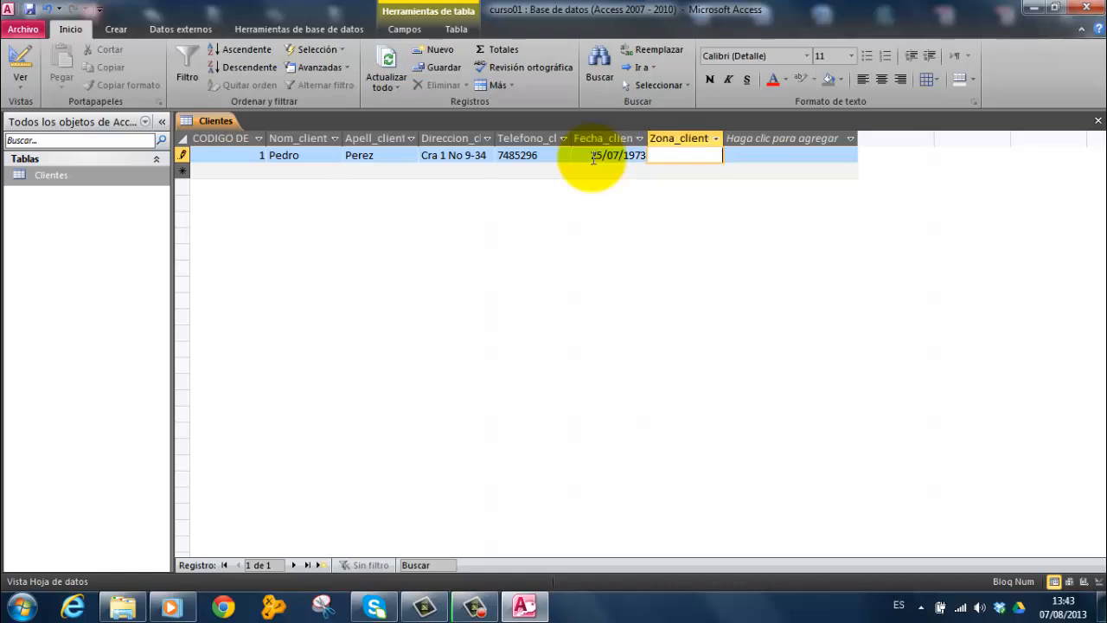
{"action": "type", "text": "1"}
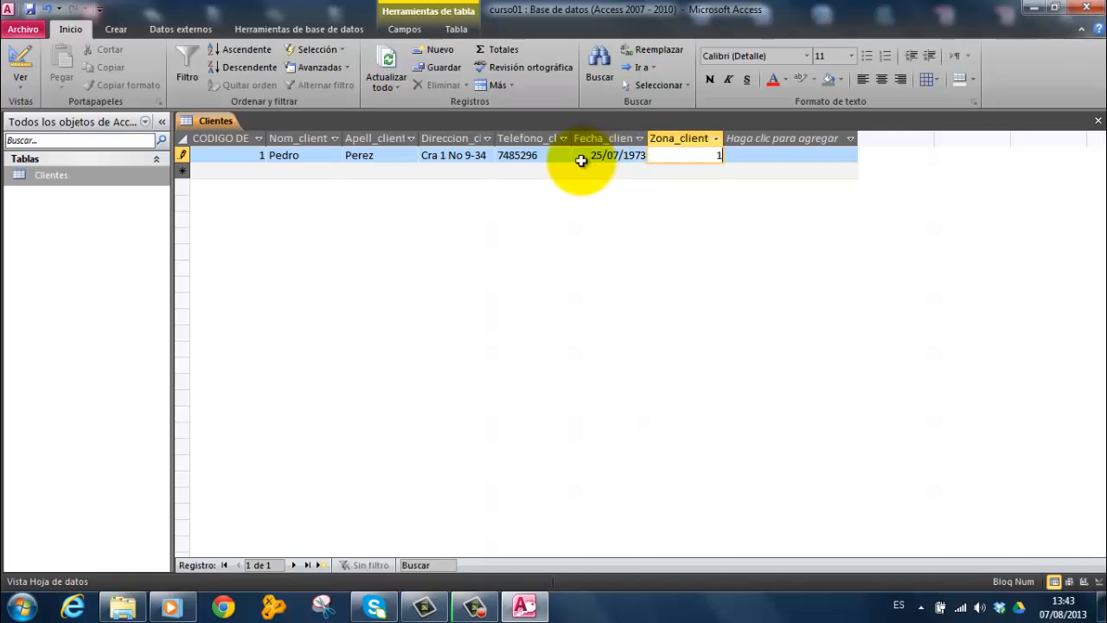
{"action": "key", "text": "Tab"}
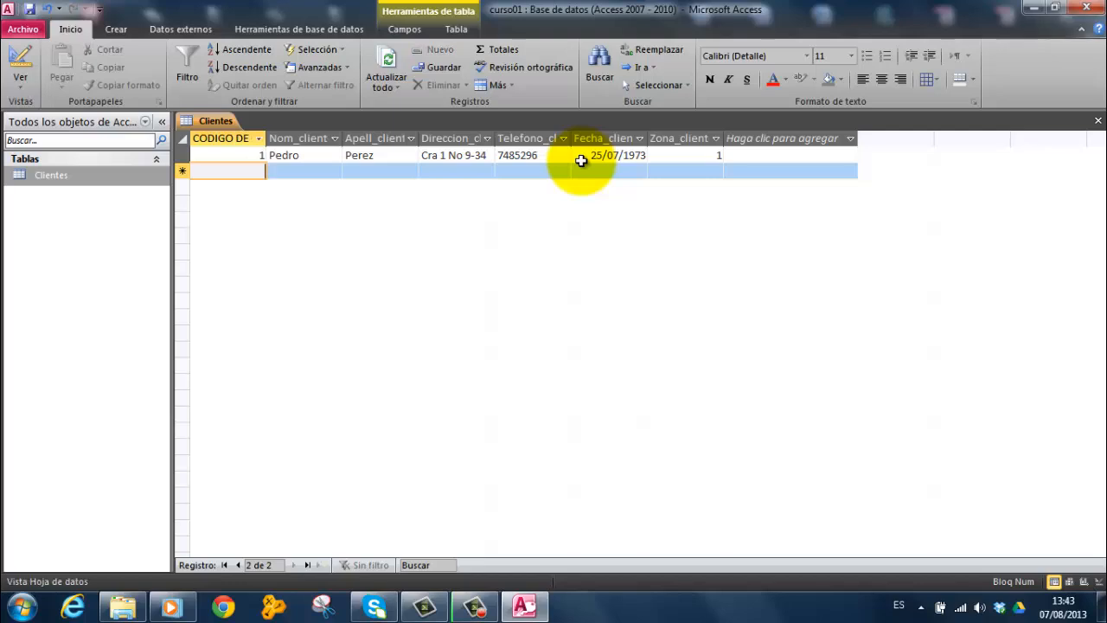
Start the second Clientes record by reusing the first client's code and entering the new client's first name and surname
{"action": "type", "text": "1"}
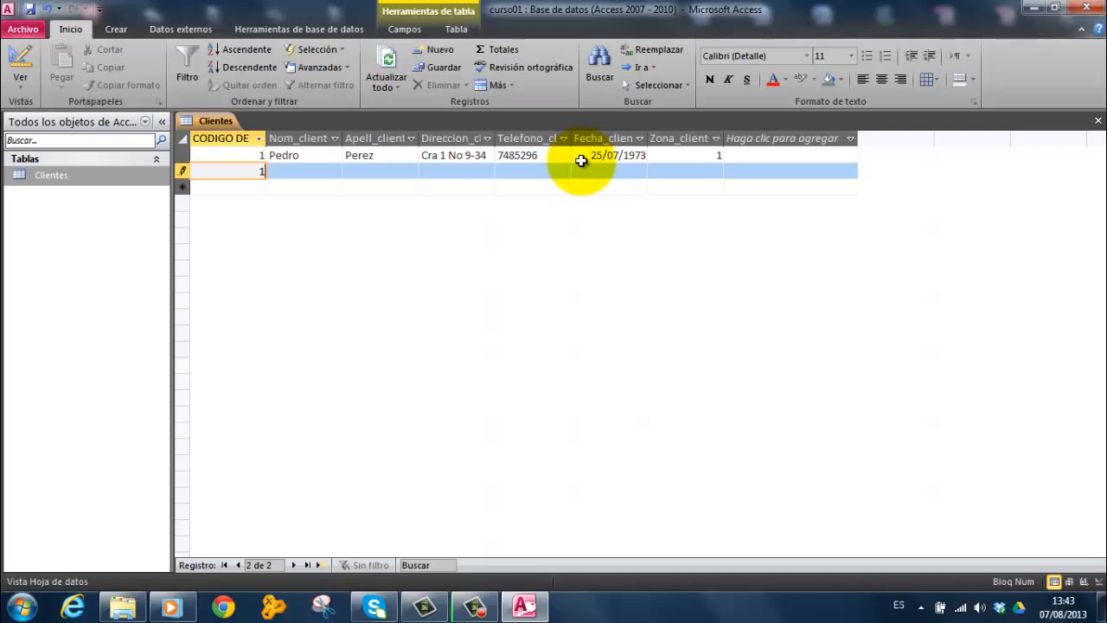
{"action": "key", "text": "Tab"}
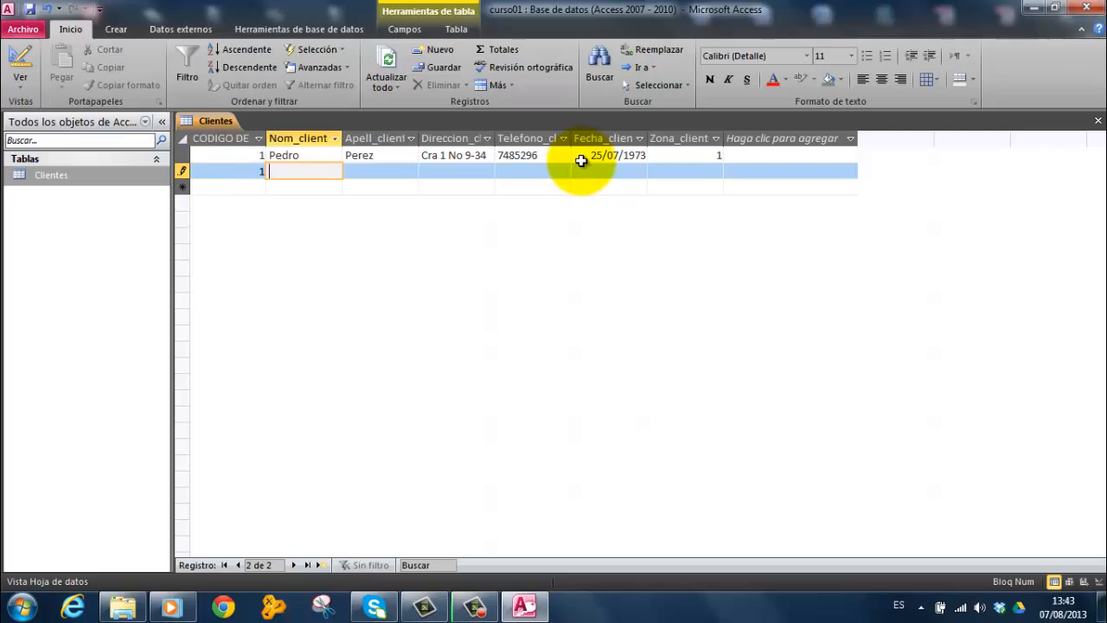
{"action": "type", "text": "Juan"}
{"action": "key", "text": "Tab"}
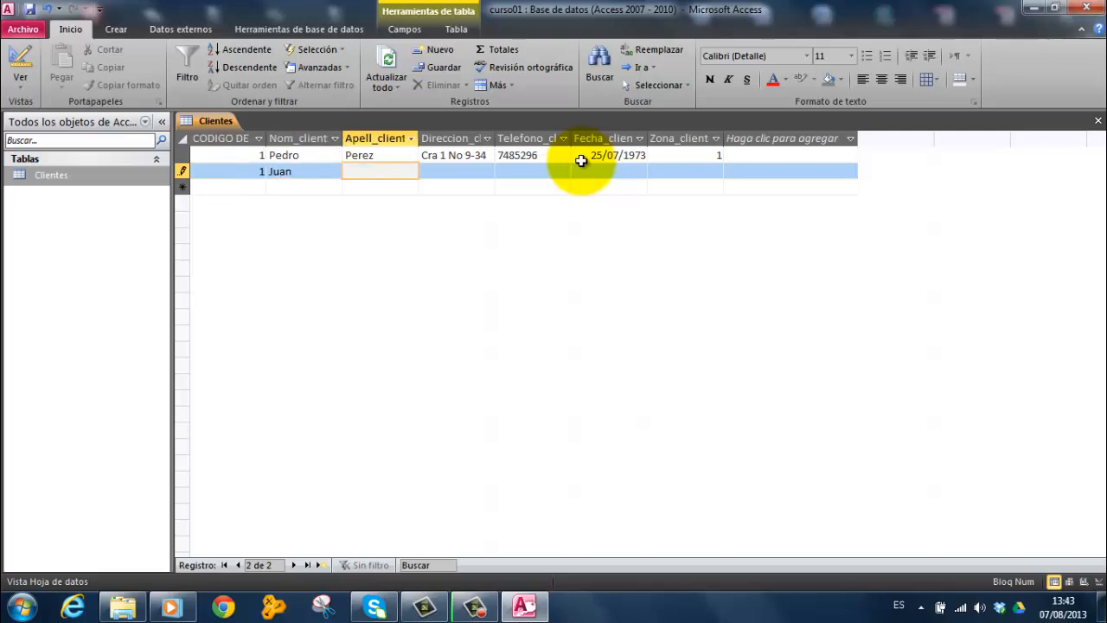
{"action": "type", "text": "Gomez"}
Fill in the second client's street address and telephone number
{"action": "left_click", "coordinate": [465, 175]}
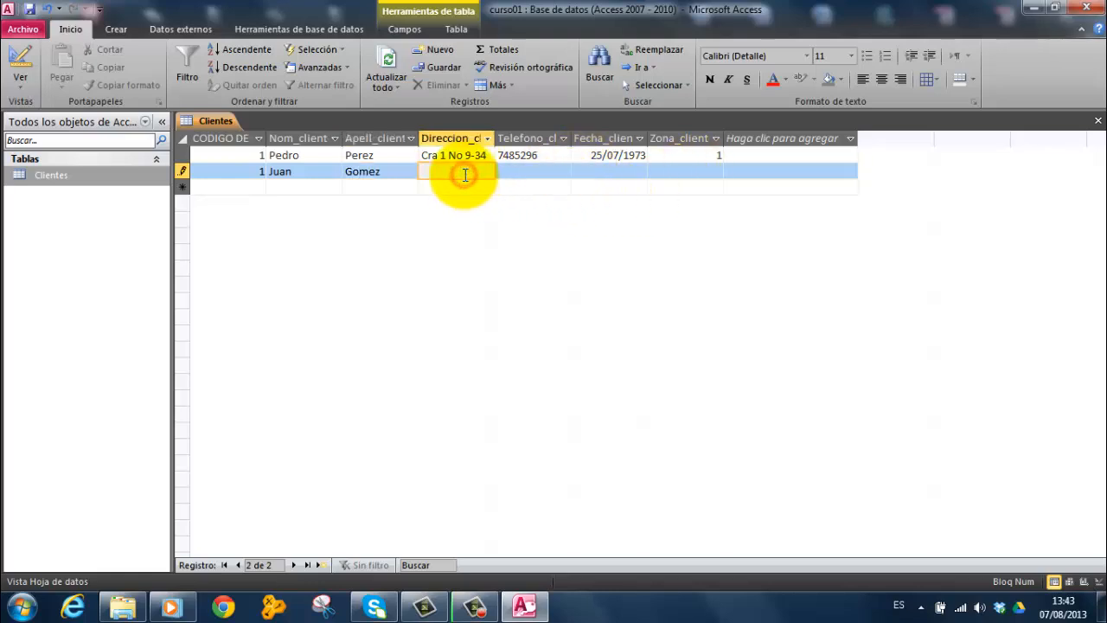
{"action": "type", "text": "Calle 4 No 3-"}
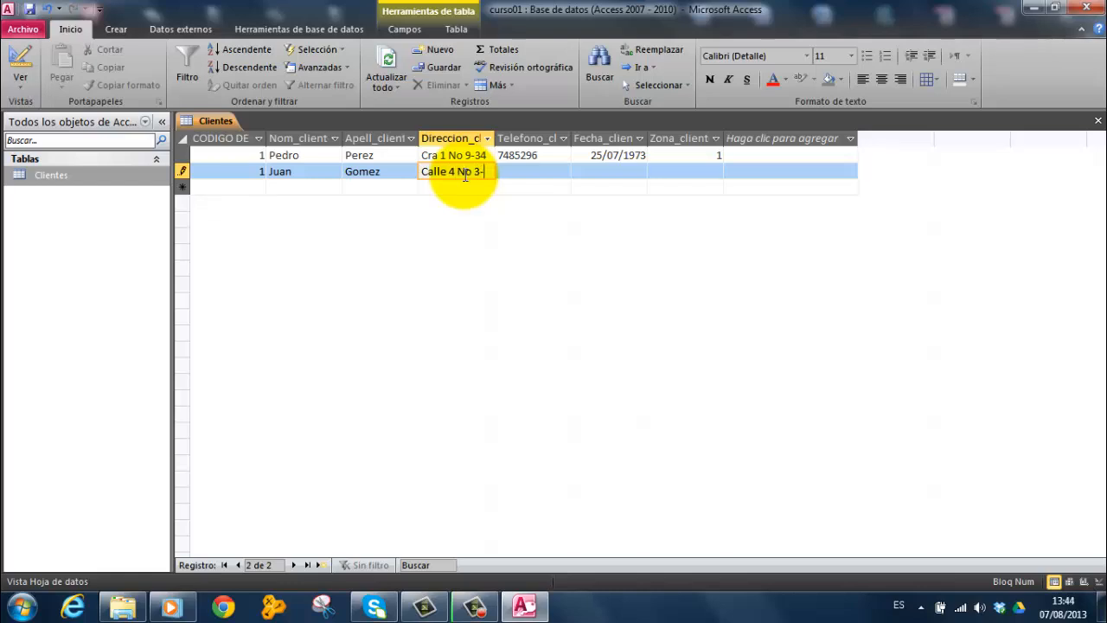
{"action": "type", "text": "25"}
{"action": "key", "text": "Tab"}
{"action": "type", "text": "6"}
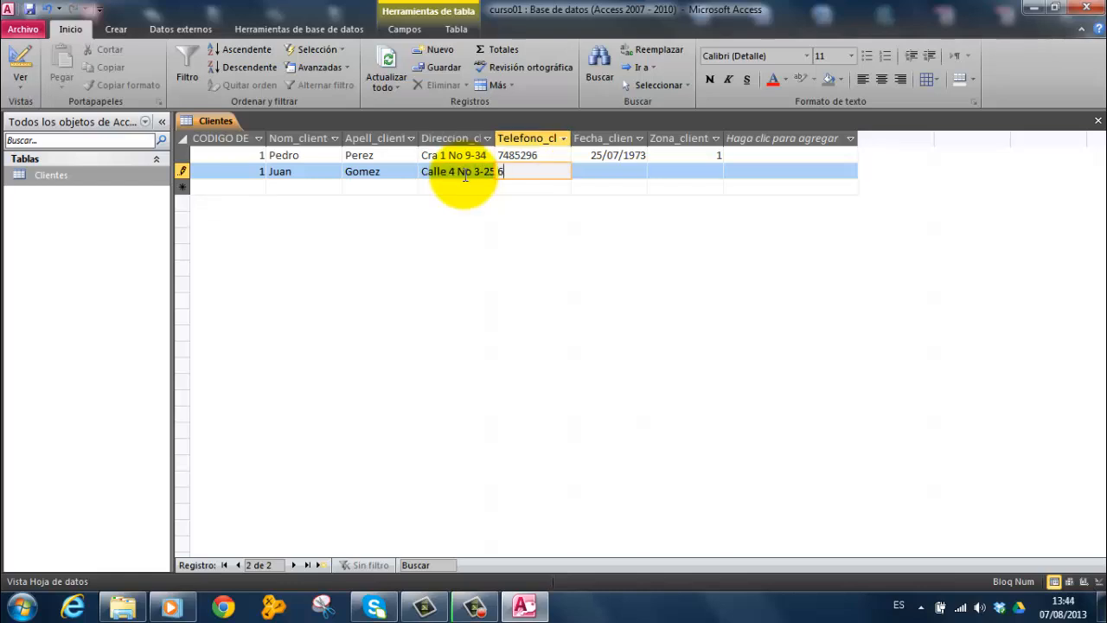
{"action": "type", "text": "984523"}
Enter the second client's date in Fecha_cliente, set Zona_cliente to 2, and try to commit the record
{"action": "left_click", "coordinate": [613, 171]}
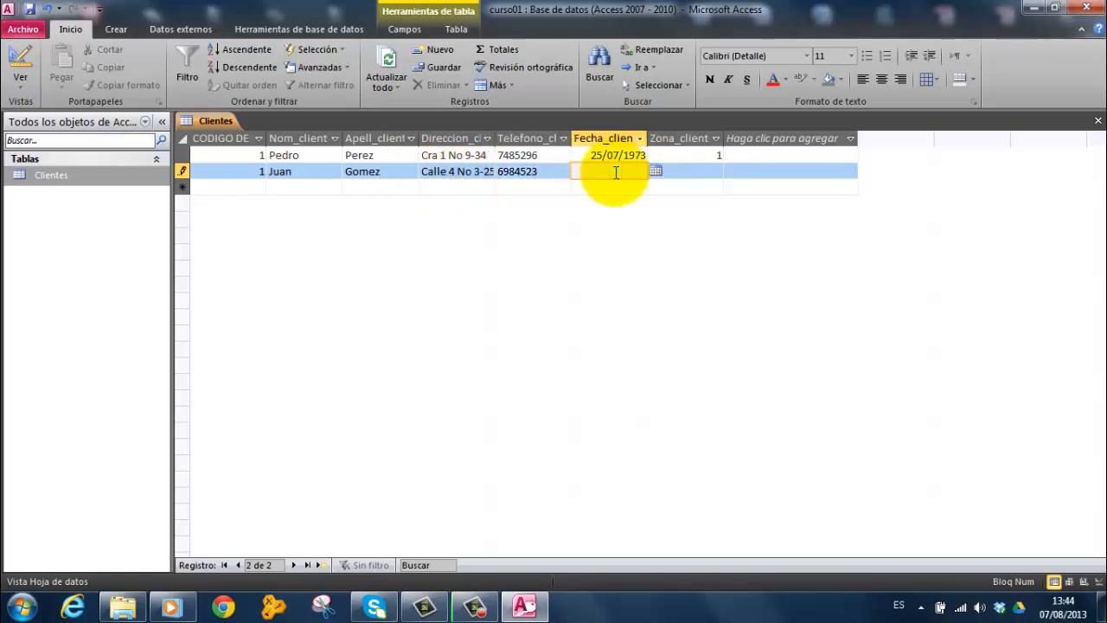
{"action": "type", "text": "08/03/1997"}
{"action": "key", "text": "Tab"}
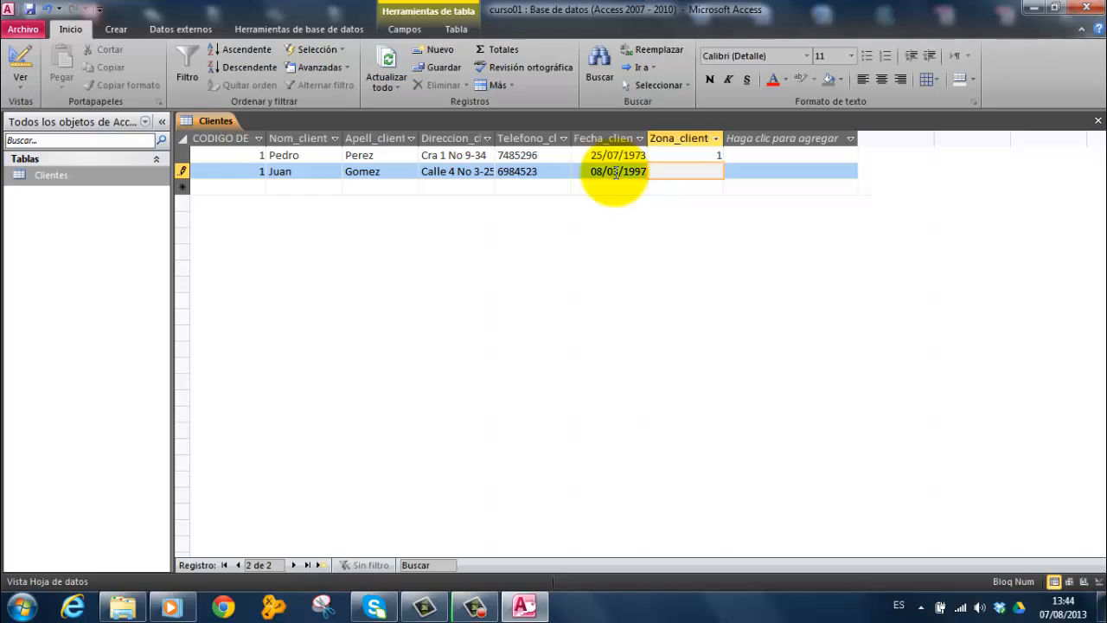
{"action": "type", "text": "2"}
{"action": "key", "text": "Return"}
{"action": "left_click_drag", "start_coordinate": [427, 275], "coordinate": [411, 209]}
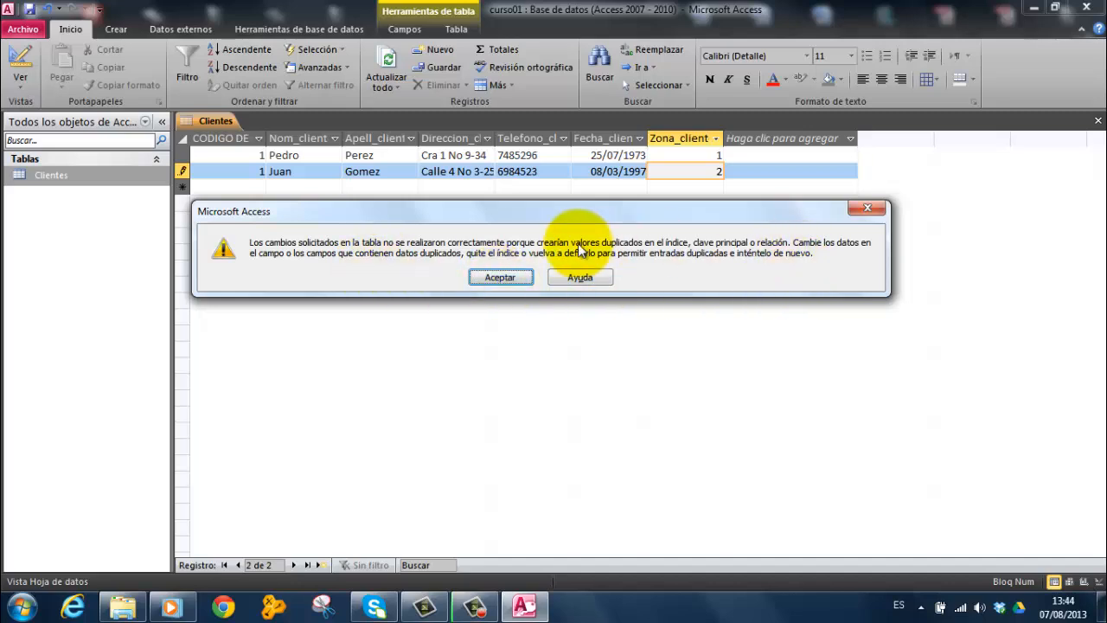
{"action": "left_click", "coordinate": [499, 278]}
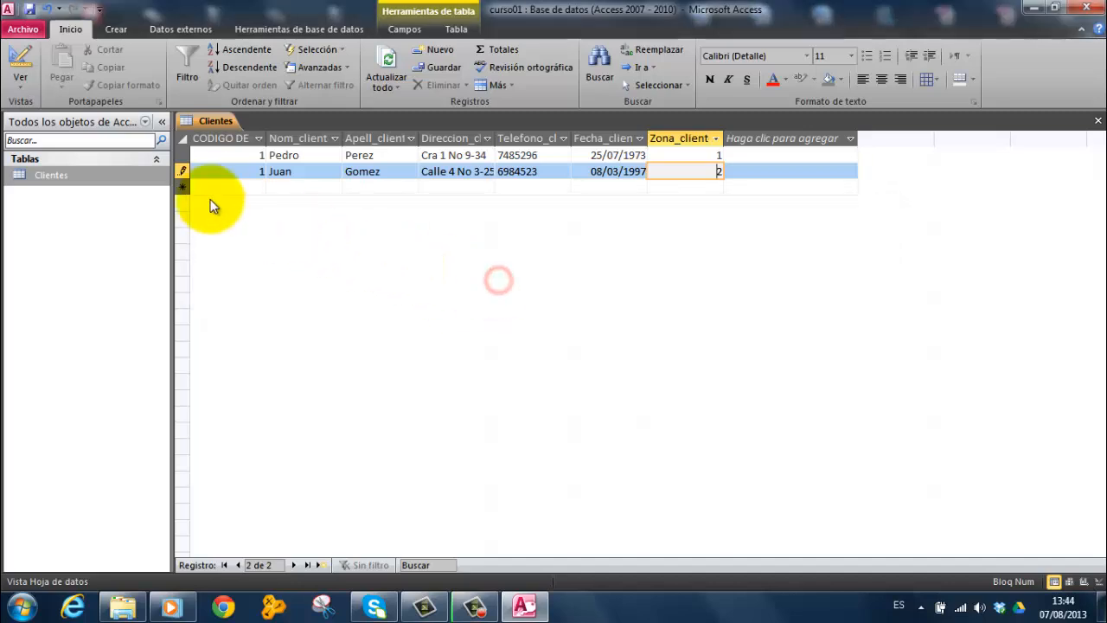
Replace the second client's duplicated code with the next consecutive number
{"action": "left_click", "coordinate": [257, 171]}
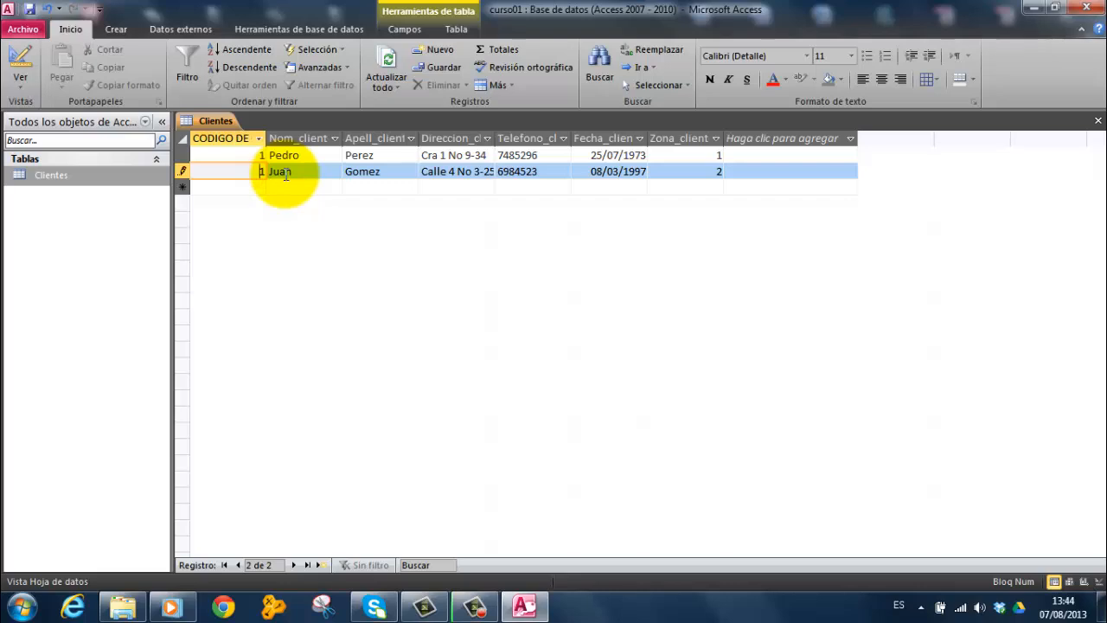
{"action": "key", "text": "Delete"}
{"action": "double_click", "coordinate": [286, 173]}
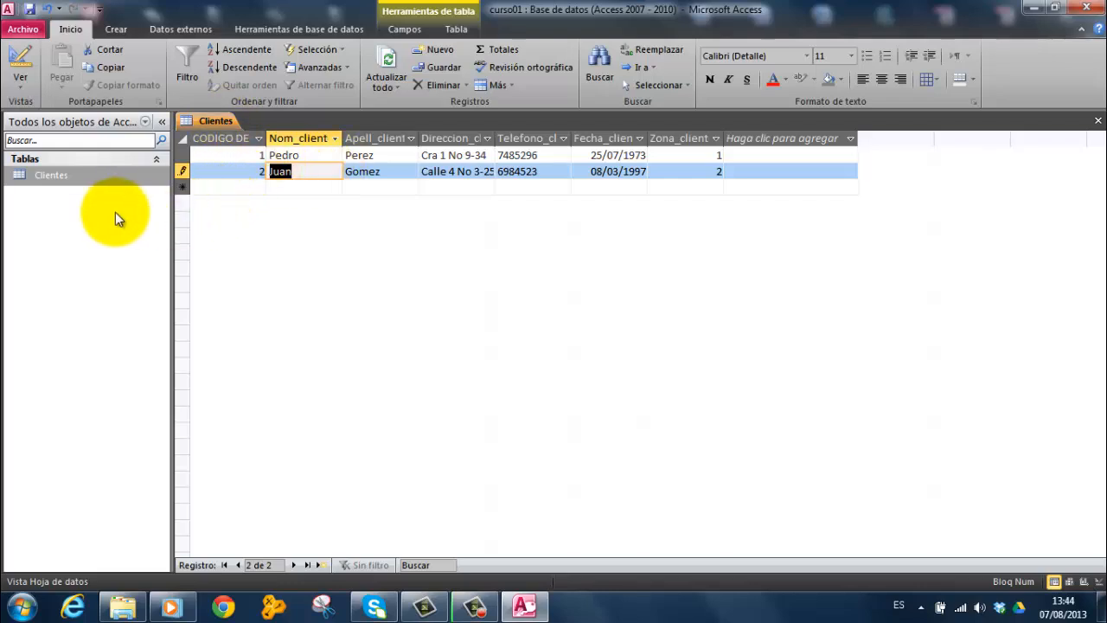
Save the database as curso01.accdb in Documentos, closing all open objects and replacing the existing file
{"action": "left_click", "coordinate": [23, 32]}
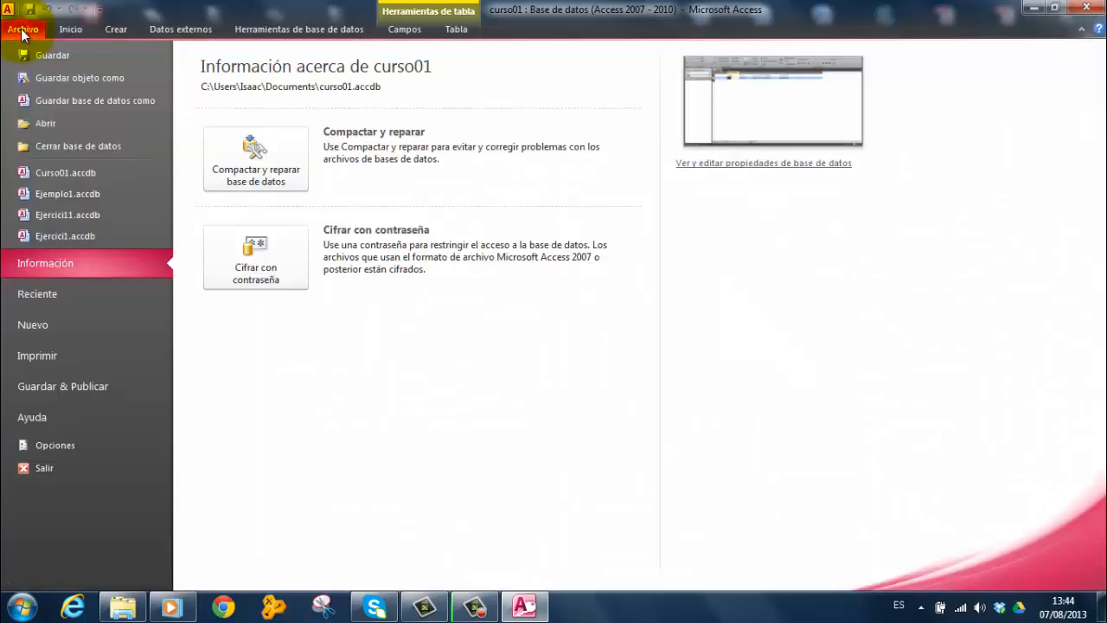
{"action": "left_click", "coordinate": [56, 100]}
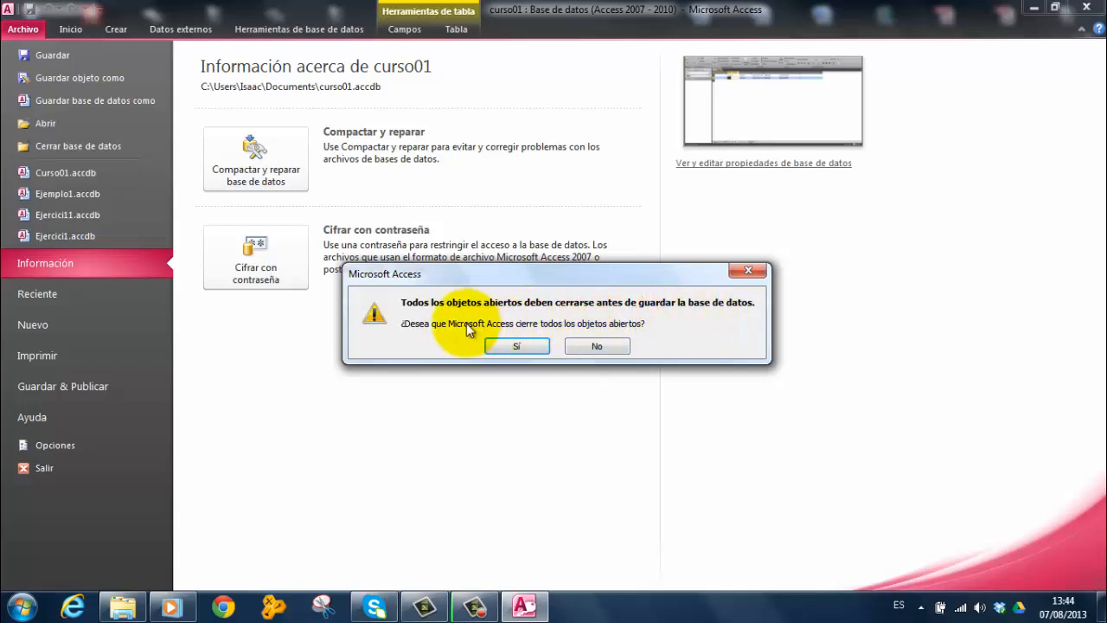
{"action": "left_click", "coordinate": [516, 346]}
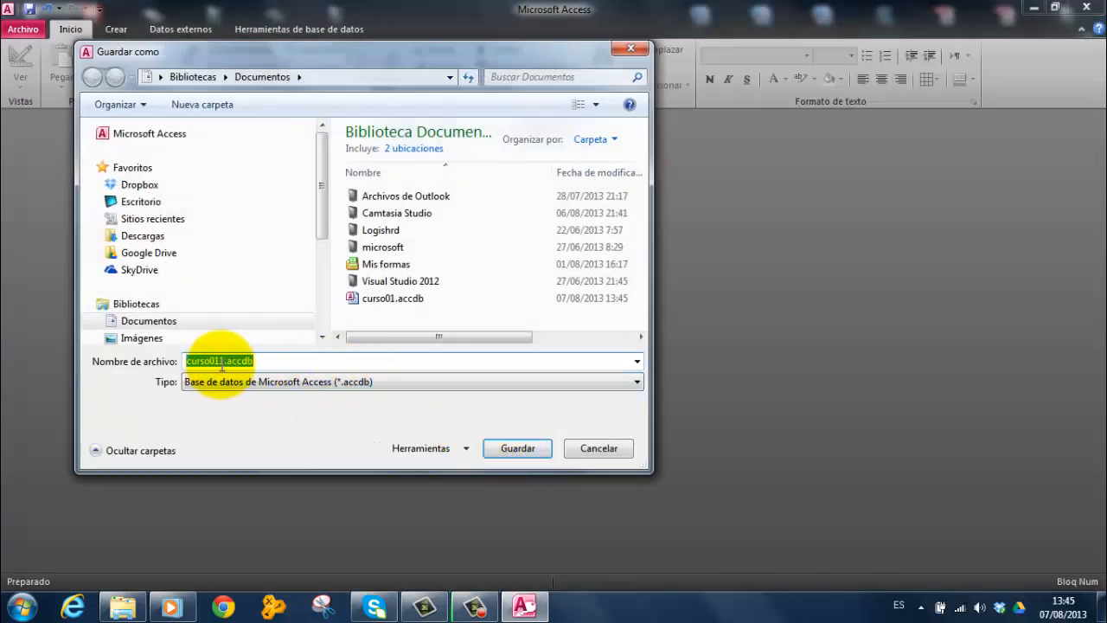
{"action": "left_click", "coordinate": [218, 362]}
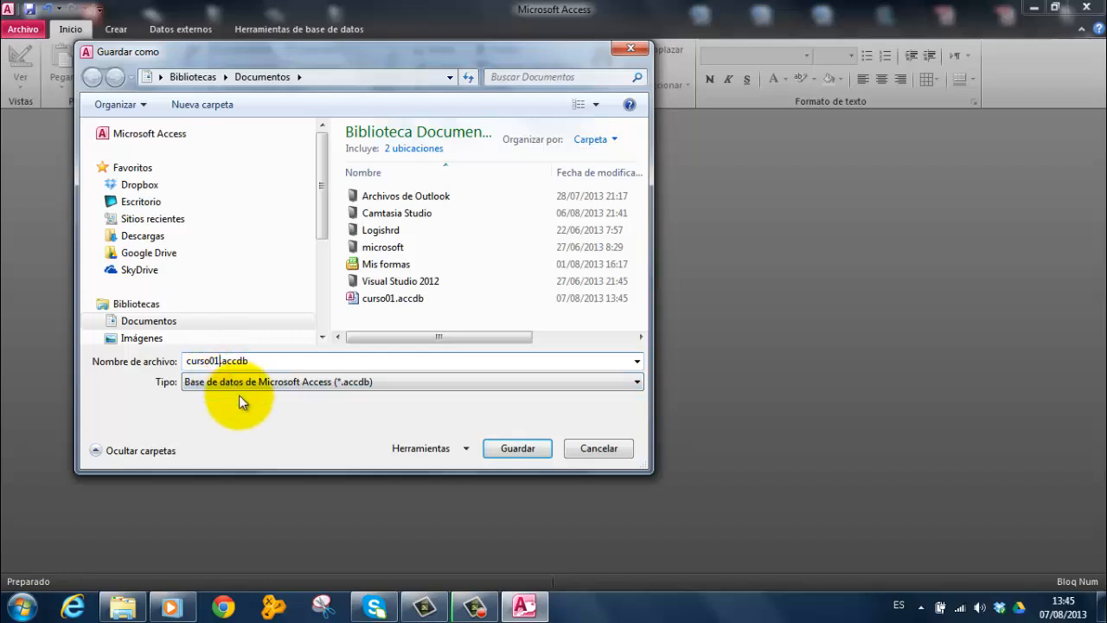
{"action": "left_click", "coordinate": [510, 448]}
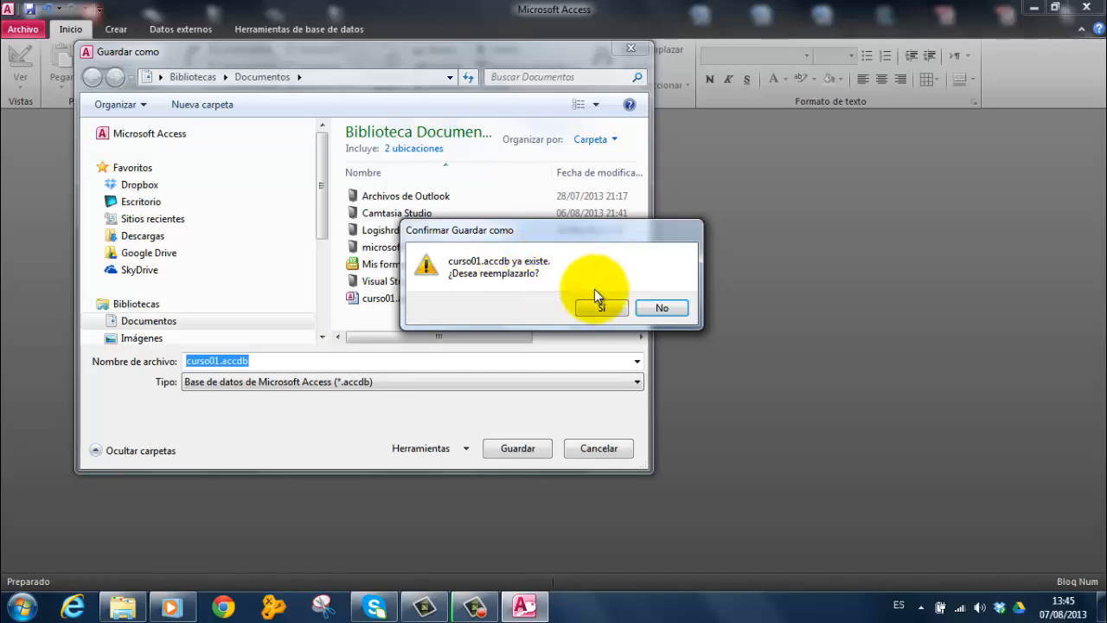
{"action": "left_click", "coordinate": [606, 308]}
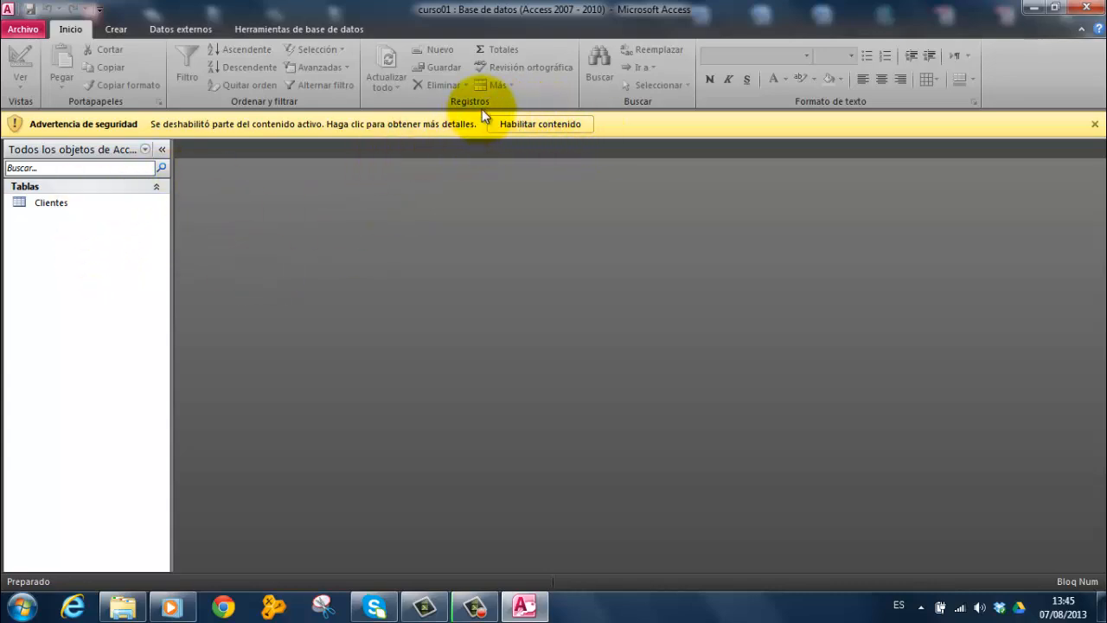
Enable the blocked content in the curso01 database and close Access
{"action": "left_click", "coordinate": [548, 124]}
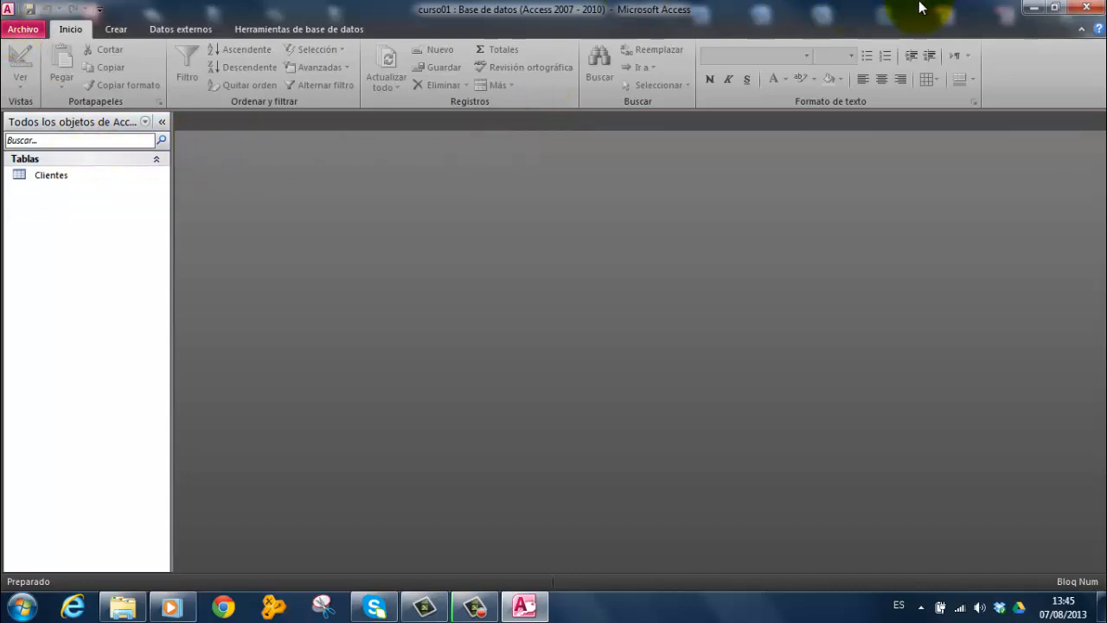
{"action": "left_click", "coordinate": [1092, 10]}
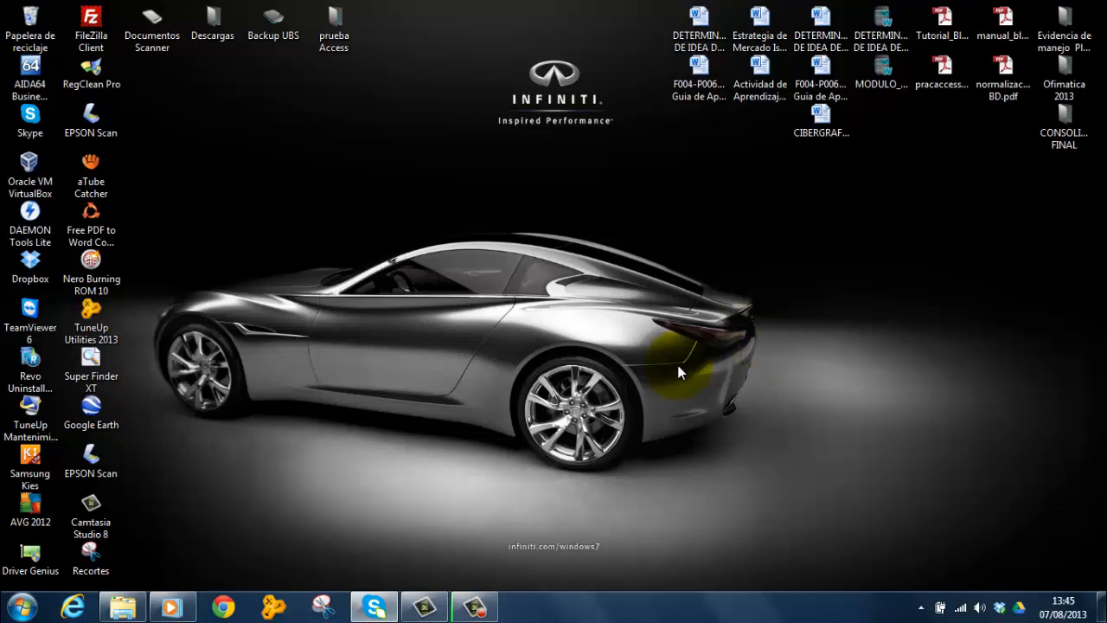